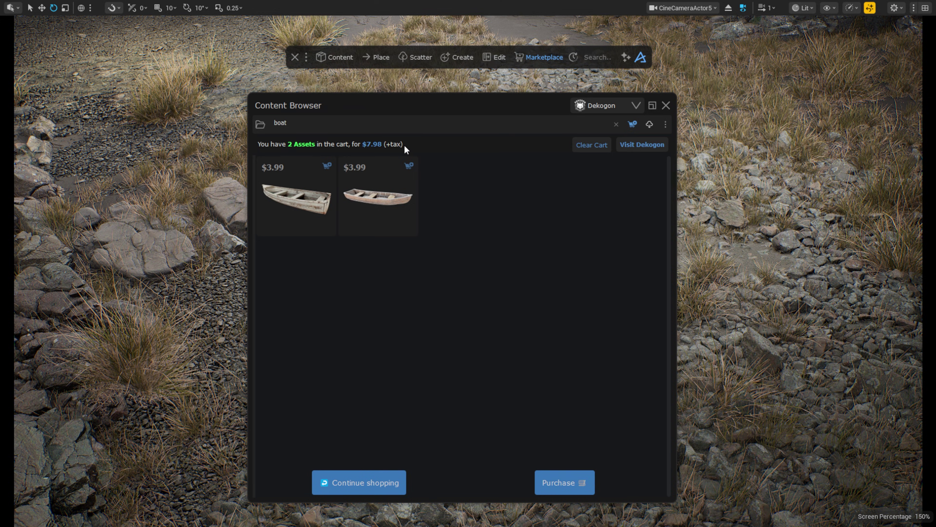
# Step: Compare the license tiers for the two boats in the cart, then confirm Personal and have the choice remembered
pyautogui.click(553, 486)
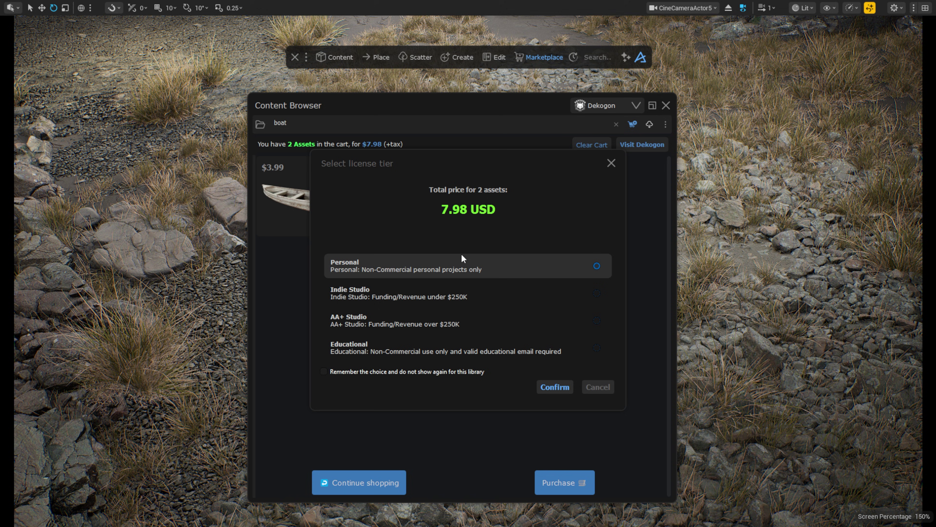
pyautogui.click(461, 293)
pyautogui.click(457, 348)
pyautogui.click(430, 267)
pyautogui.click(323, 371)
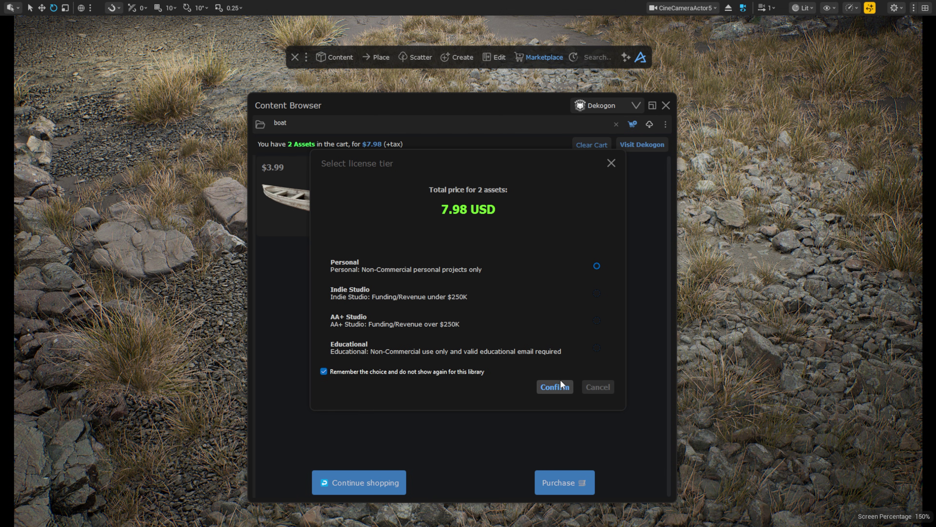
pyautogui.click(555, 386)
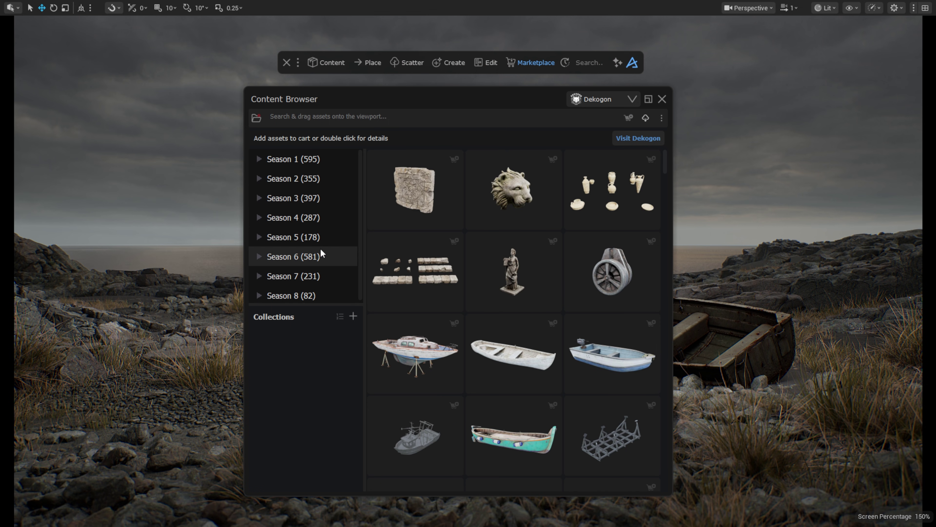
# Step: Examine the details of the white Boat asset, including its physical size, mesh count, triangles and texture sizes
pyautogui.click(512, 352)
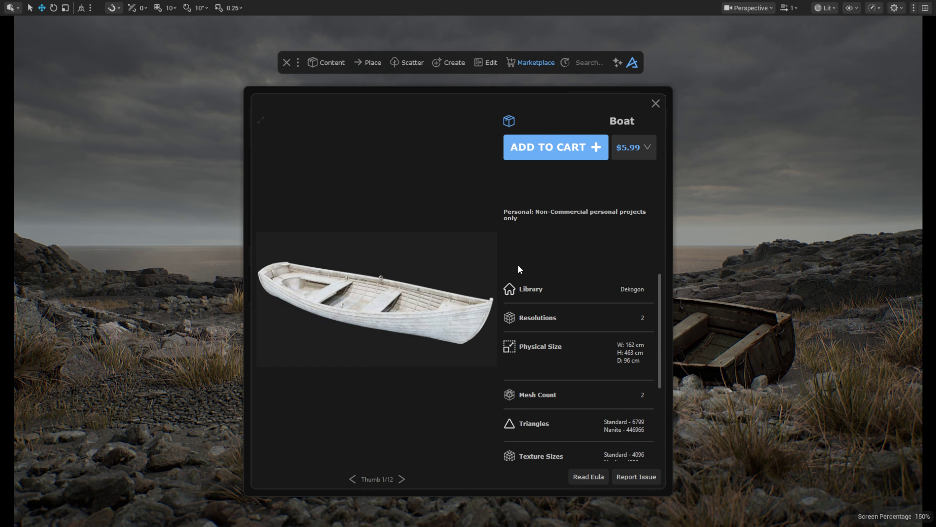
pyautogui.scroll(-3, 518, 264)
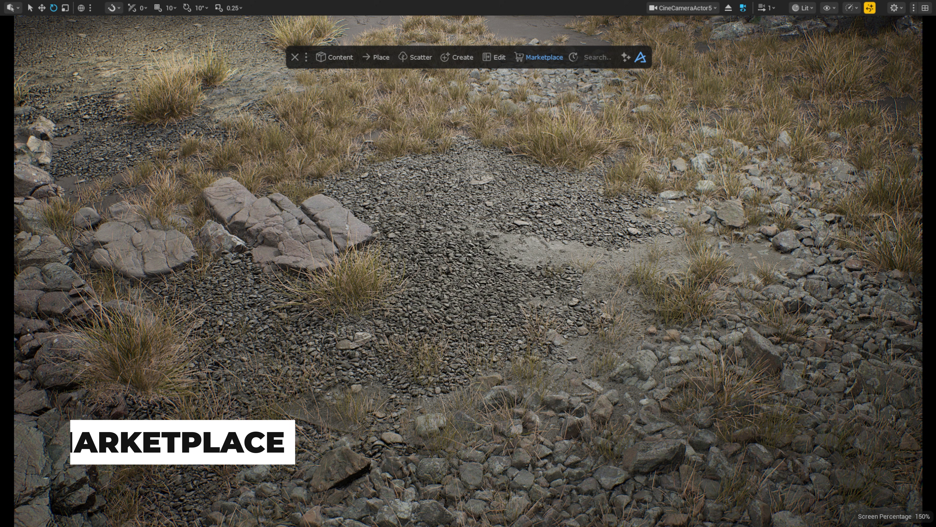
pyautogui.click(502, 205)
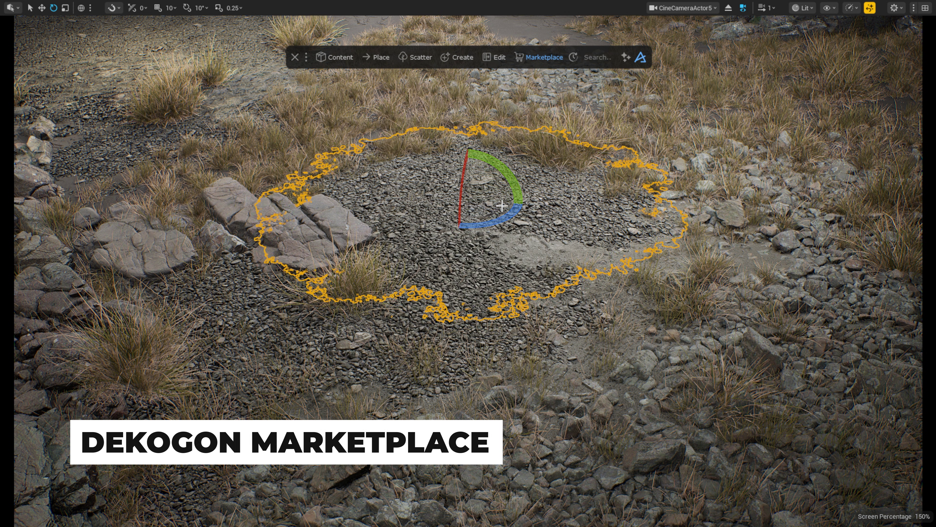
pyautogui.press('Escape')
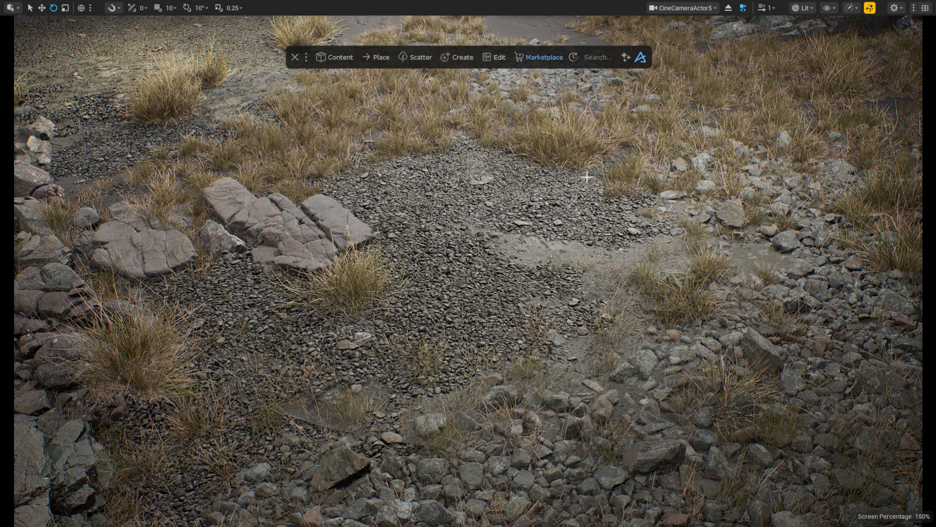
# Step: Open the Dekogon marketplace library and browse the assets it offers
pyautogui.click(541, 58)
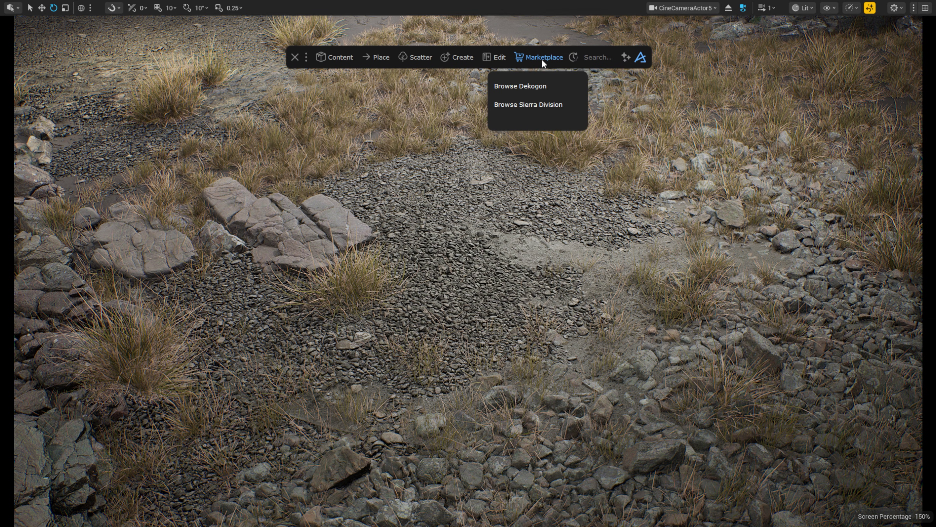
pyautogui.click(551, 89)
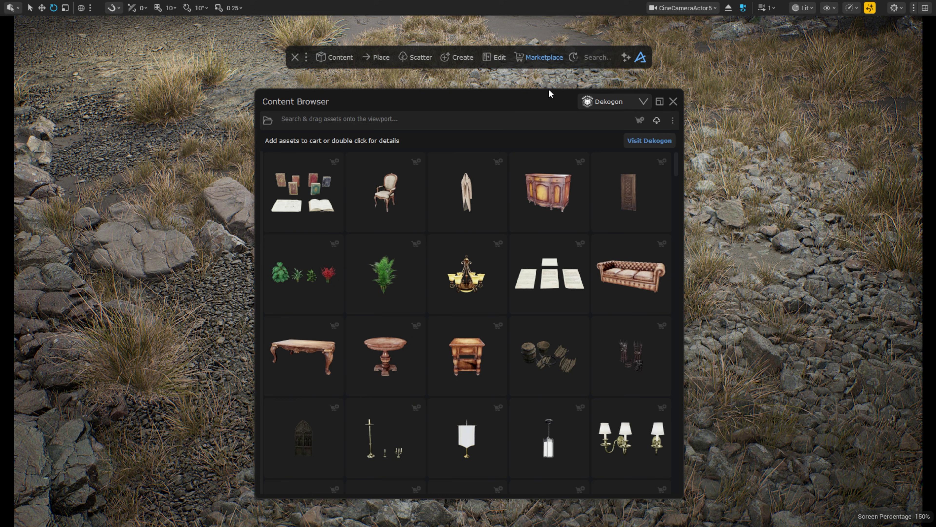
pyautogui.moveTo(550, 100)
pyautogui.mouseDown()
pyautogui.moveTo(508, 115)
pyautogui.moveTo(543, 105)
pyautogui.mouseUp()
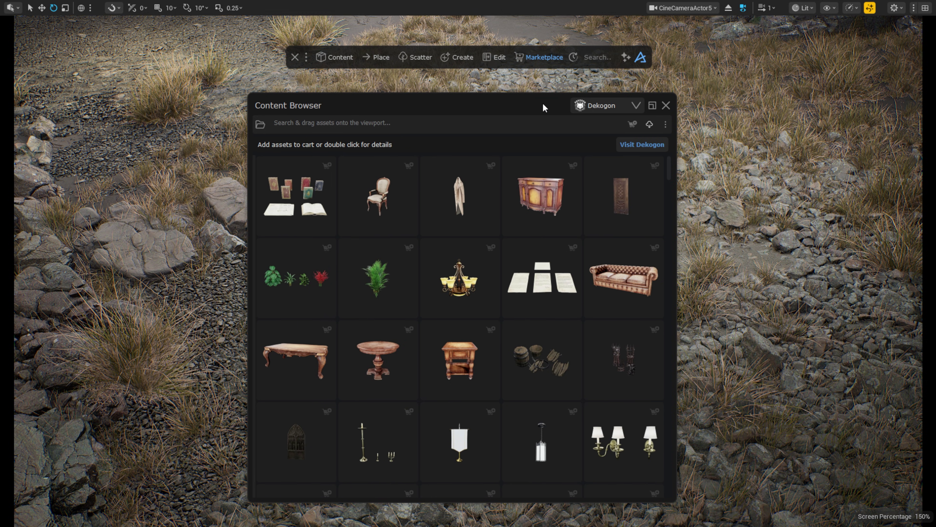
pyautogui.scroll(-10, 548, 255)
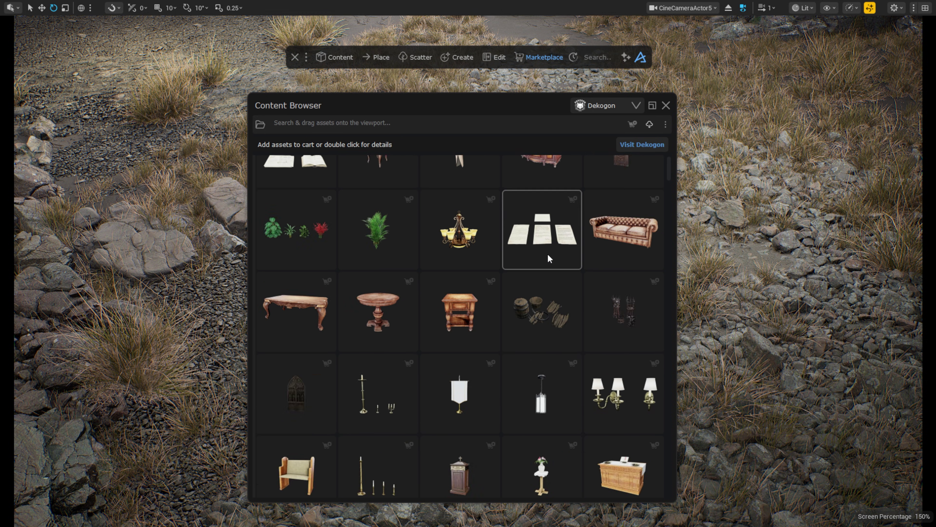
pyautogui.scroll(-15, 548, 255)
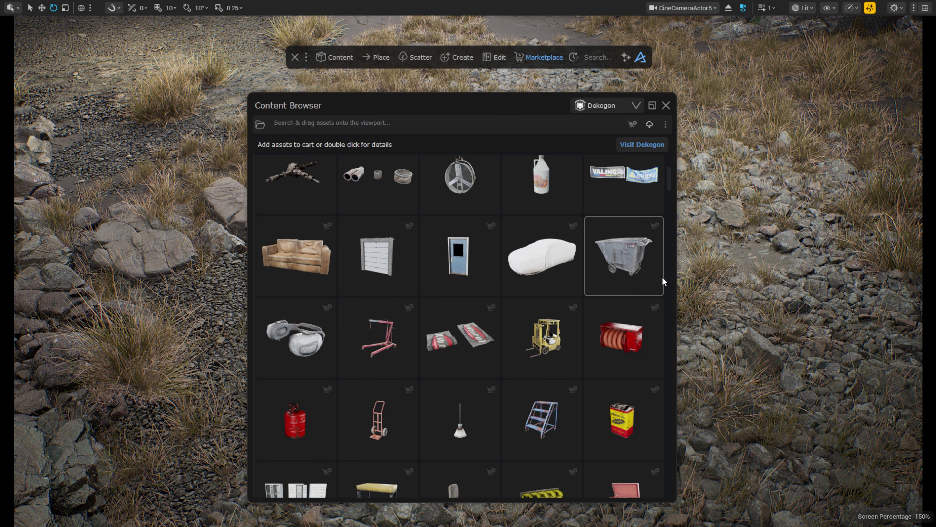
pyautogui.moveTo(668, 186); pyautogui.dragTo(670, 170)
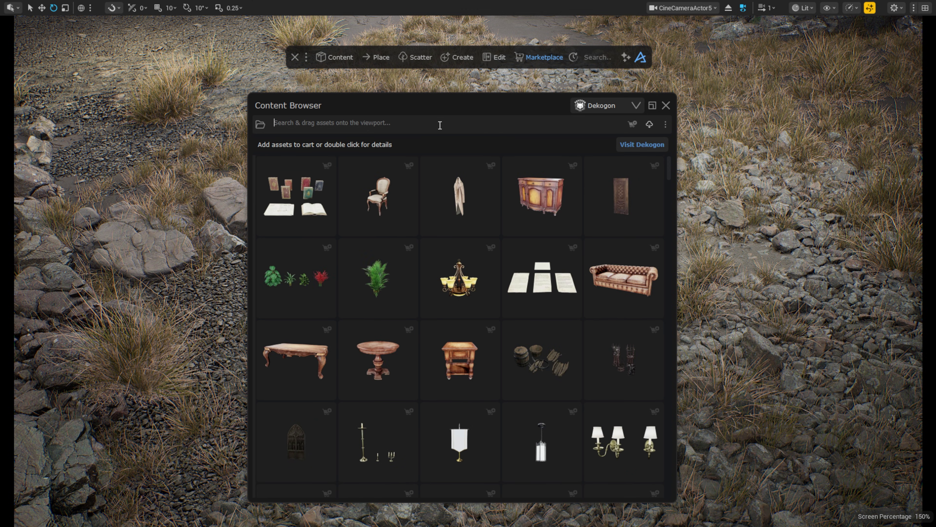
# Step: Search the Dekogon library for "wood" assets and look through them, then search for "box"
pyautogui.write('wood')
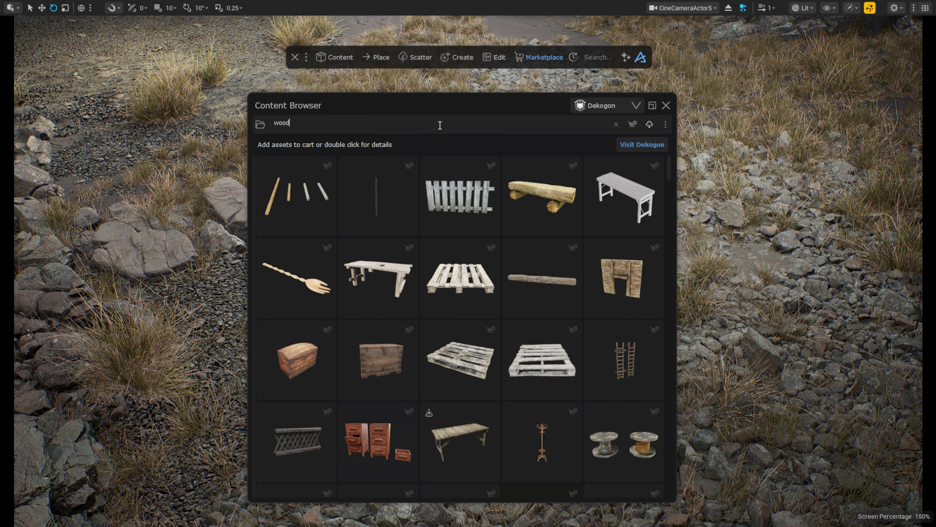
pyautogui.scroll(-8, 460, 233)
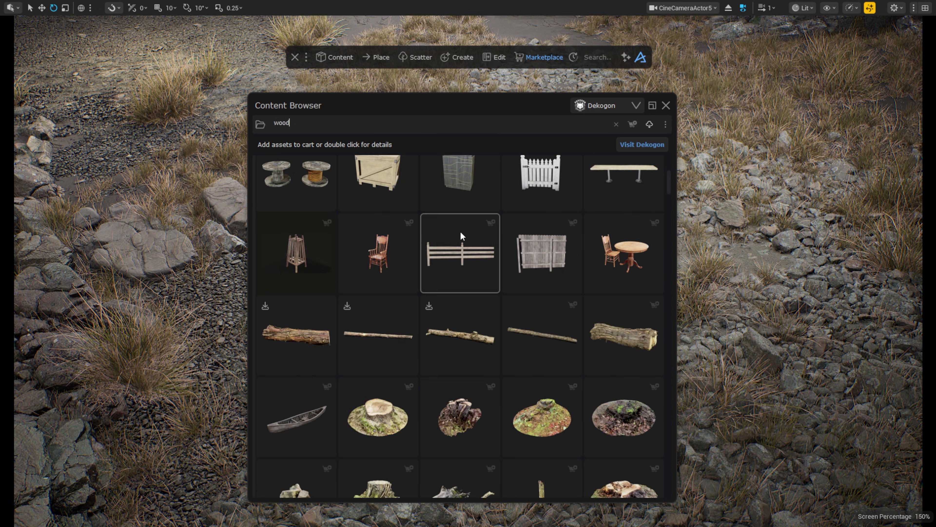
pyautogui.scroll(8, 462, 249)
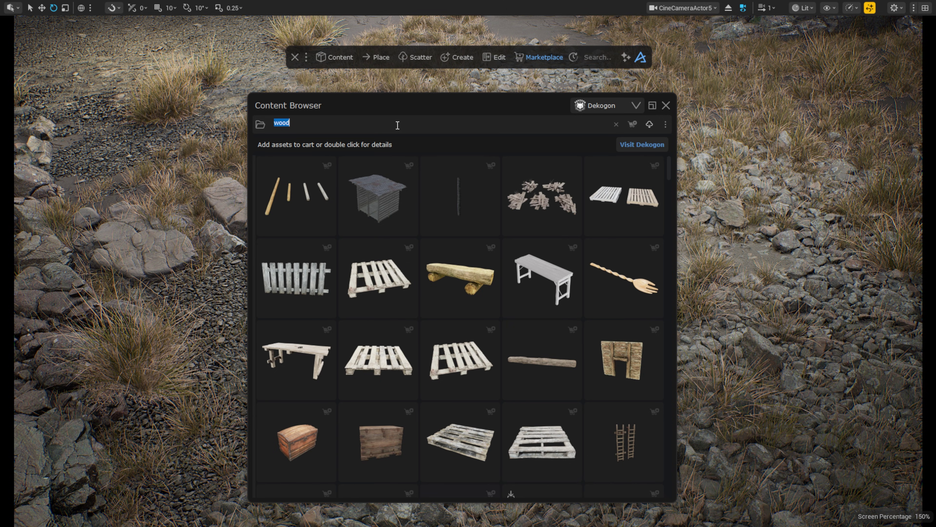
pyautogui.write('box')
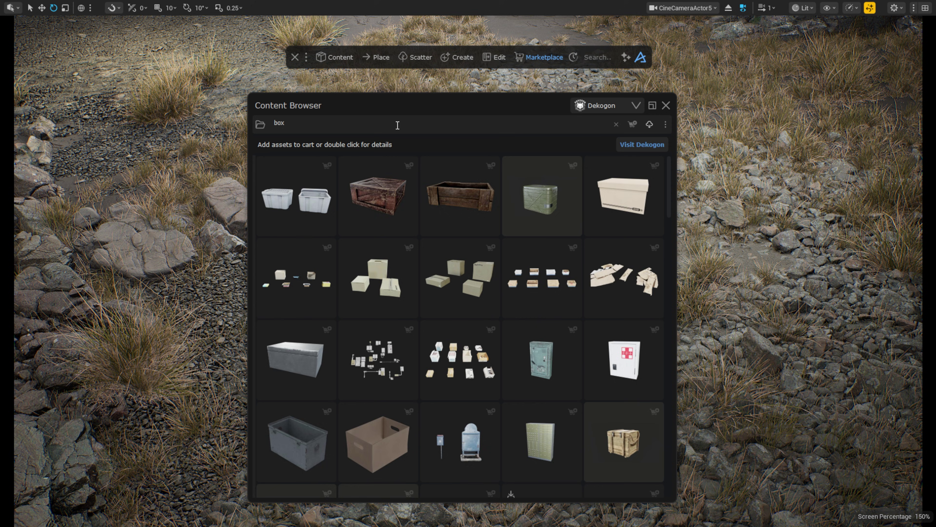
# Step: Search the Dekogon library for "boat" assets instead
pyautogui.press('BackSpace')
pyautogui.press('BackSpace')
pyautogui.press('BackSpace')
pyautogui.write('boat')
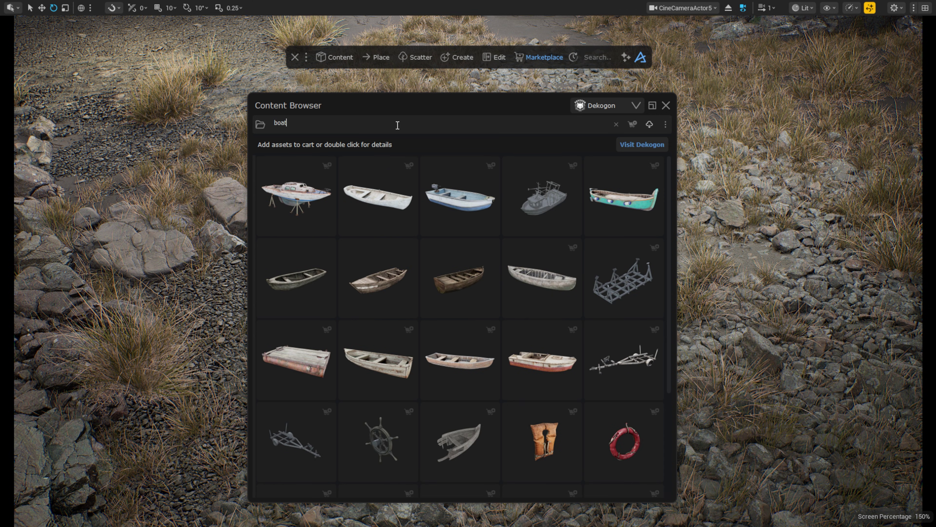
# Step: Add the weathered white rowboat and the slim pinkish rowboat beside it, $3.99 each, to the cart
pyautogui.click(408, 367)
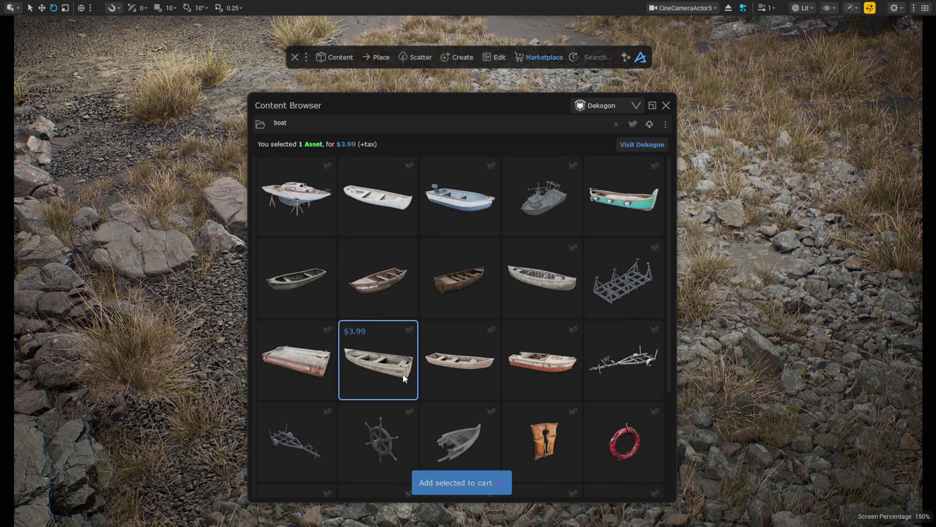
pyautogui.click(465, 475)
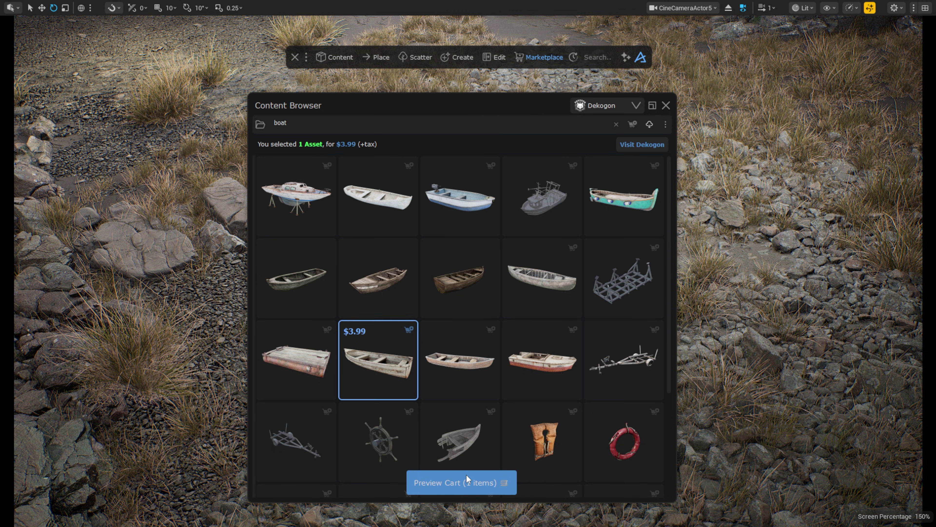
pyautogui.click(481, 372)
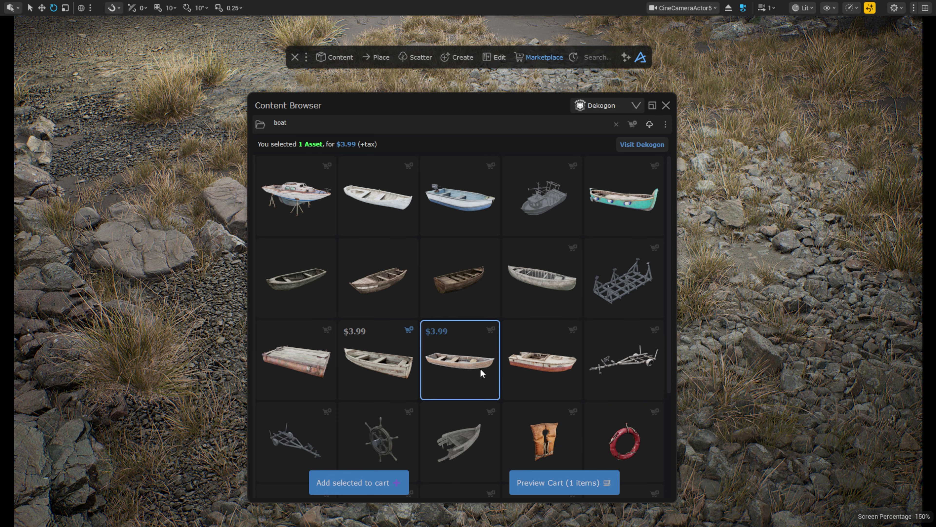
pyautogui.click(364, 483)
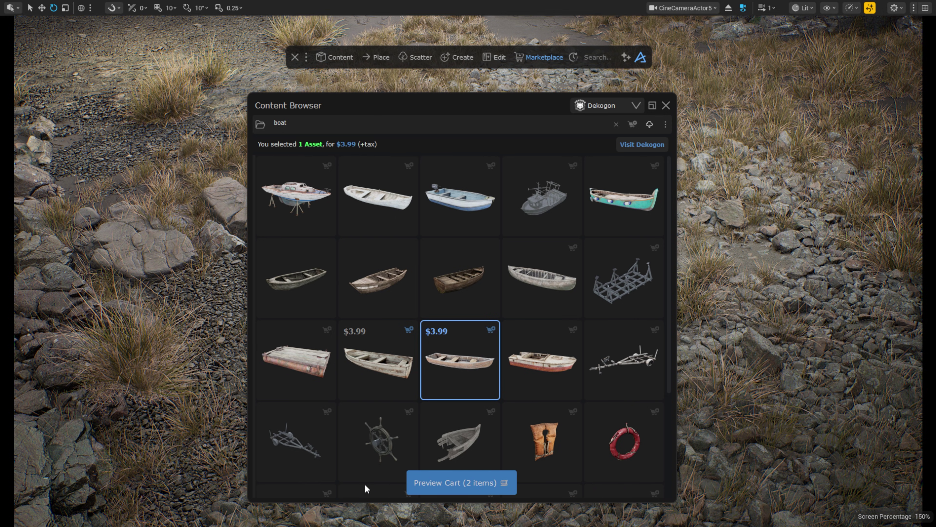
# Step: Start the purchase of the cart's assets, compare the license tiers, and confirm Personal as the remembered choice for this library
pyautogui.click(633, 124)
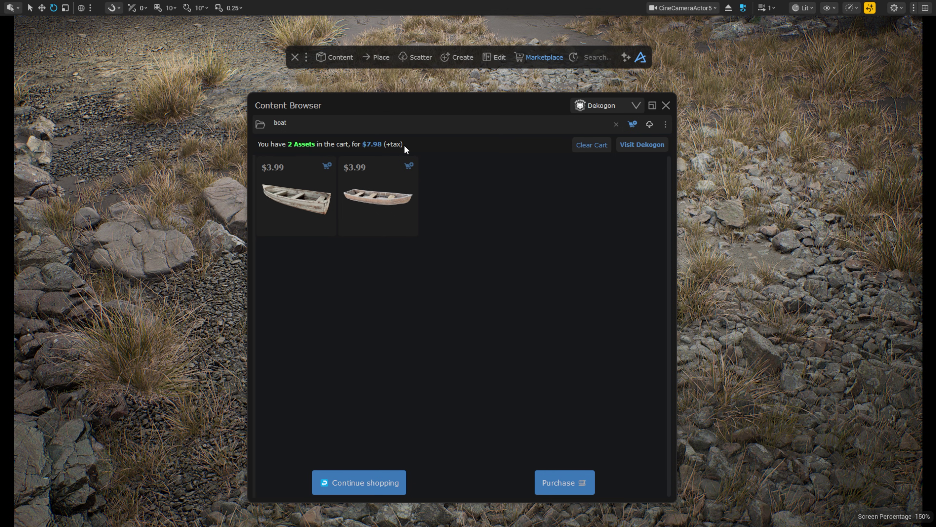
pyautogui.click(550, 485)
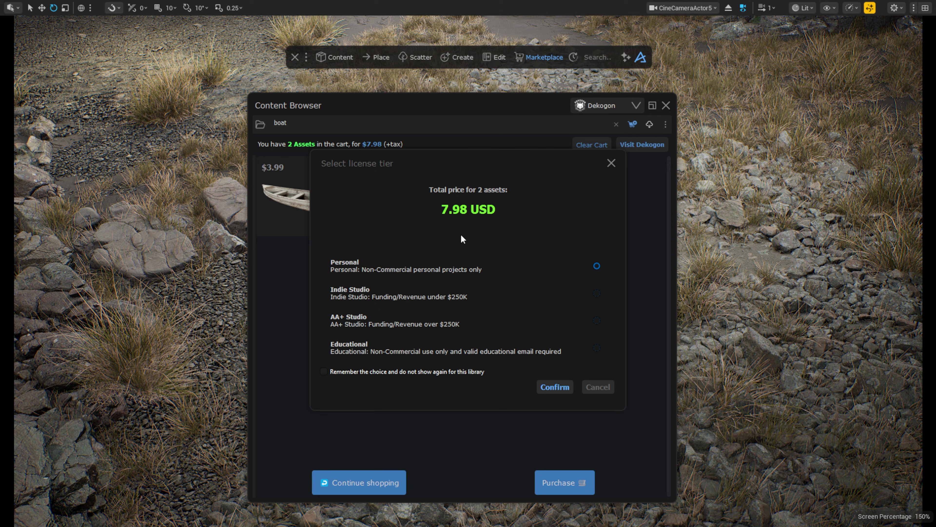
pyautogui.click(458, 295)
pyautogui.click(458, 327)
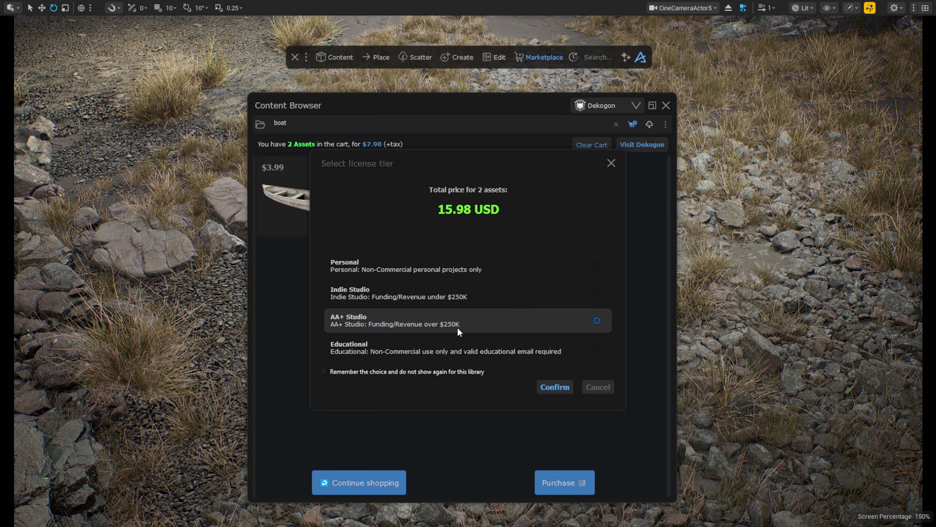
pyautogui.click(463, 351)
pyautogui.click(457, 270)
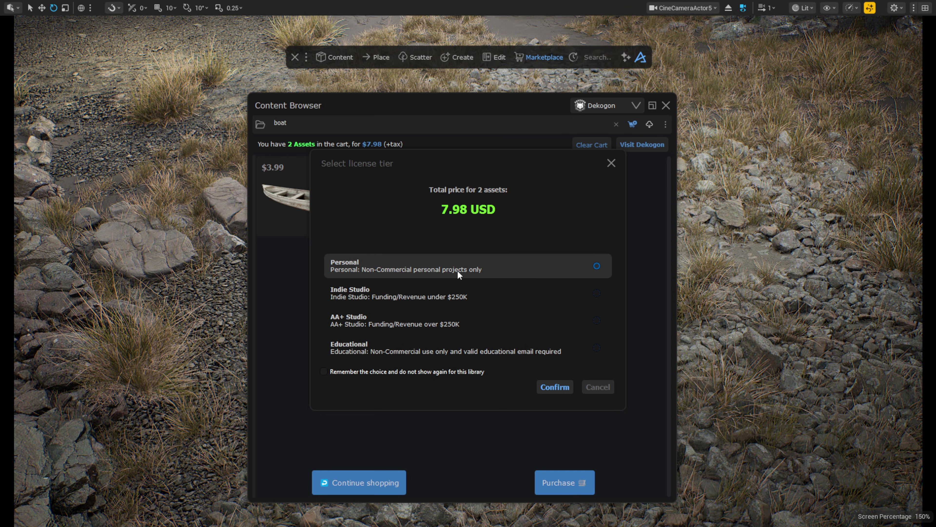
pyautogui.click(324, 372)
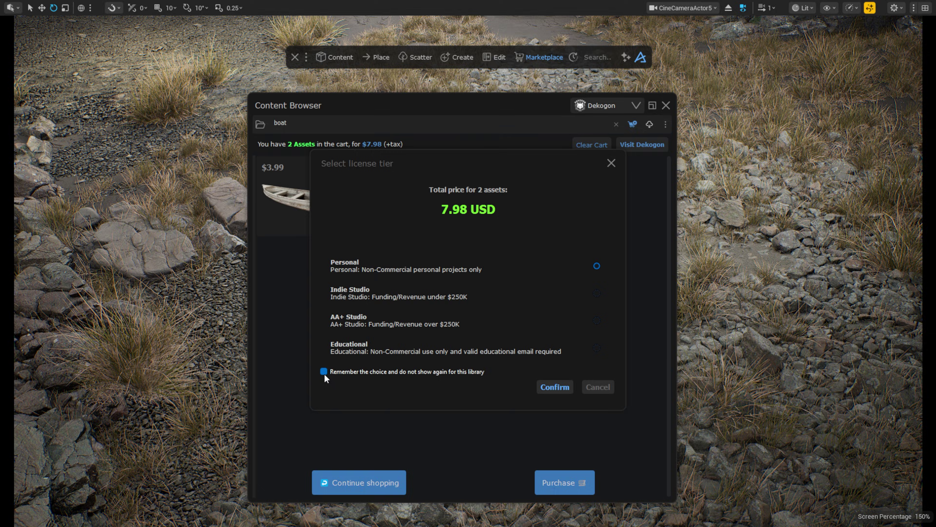
pyautogui.click(555, 387)
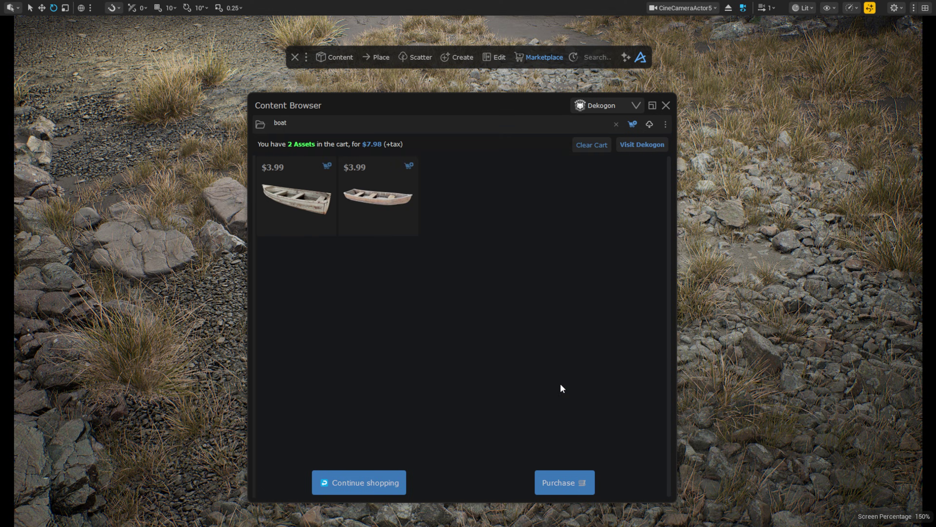
# Step: Pay for the cart through the Google Pay checkout, switch back to Unreal Engine and acknowledge the completed purchase
pyautogui.click(565, 482)
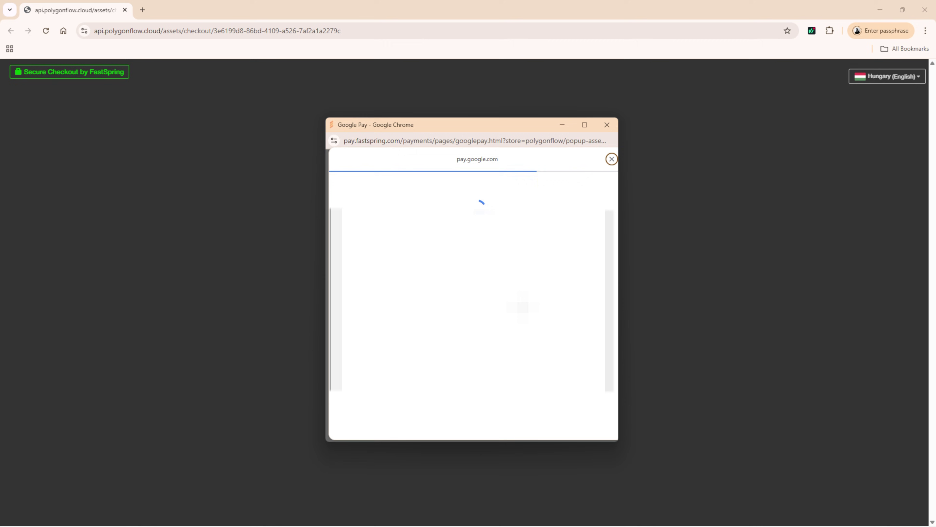
pyautogui.click(516, 373)
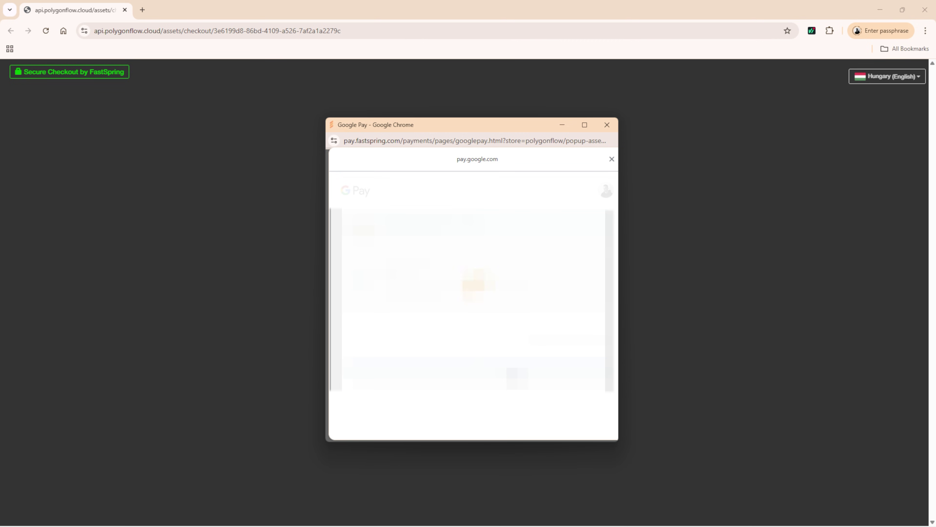
pyautogui.click(507, 322)
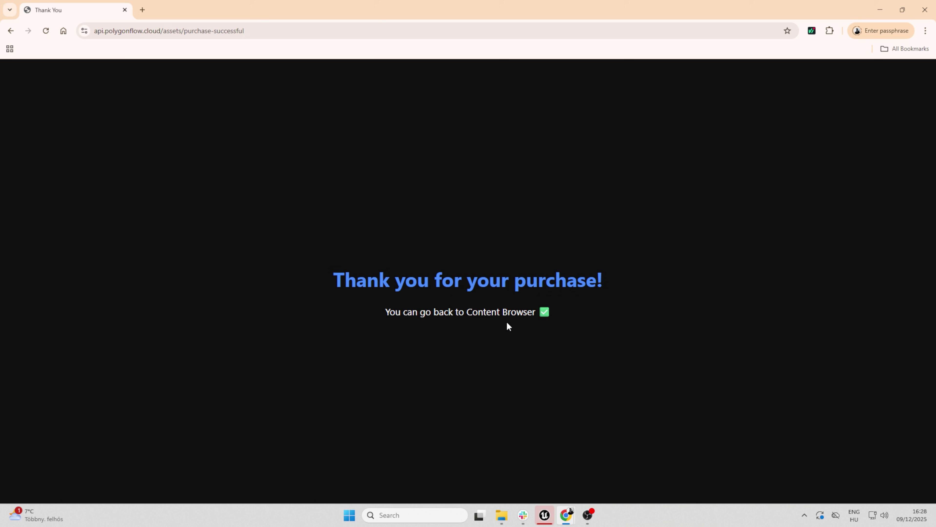
pyautogui.click(545, 515)
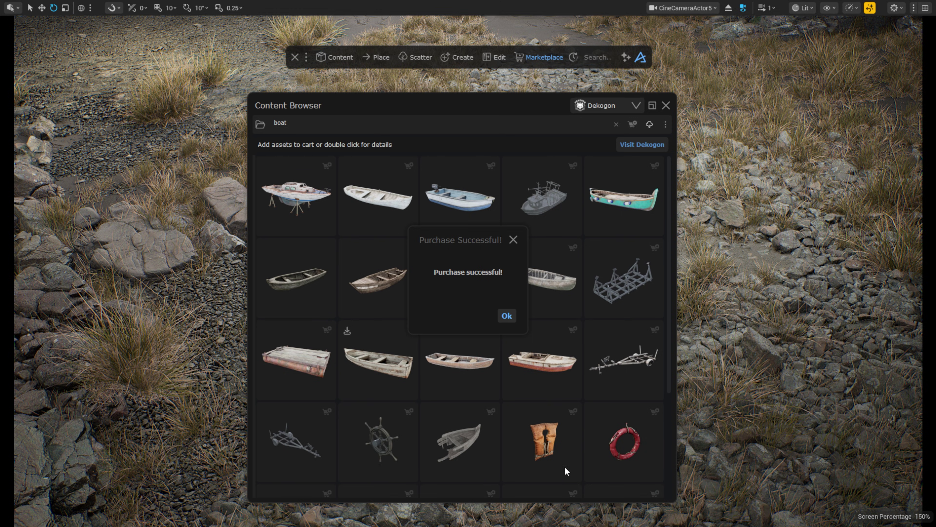
pyautogui.click(507, 316)
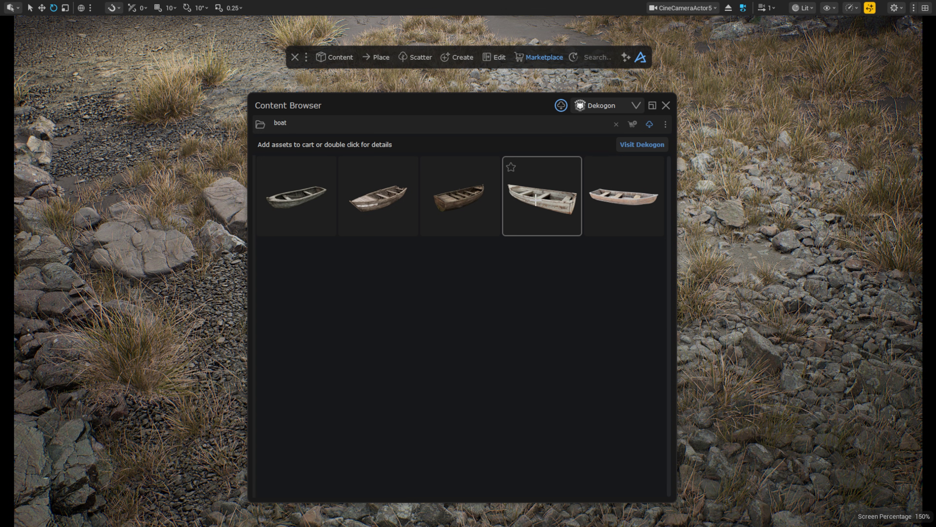
# Step: Place the purchased weathered white rowboat from the library onto the rocky shore and adjust its placement
pyautogui.moveTo(521, 104); pyautogui.dragTo(348, 105)
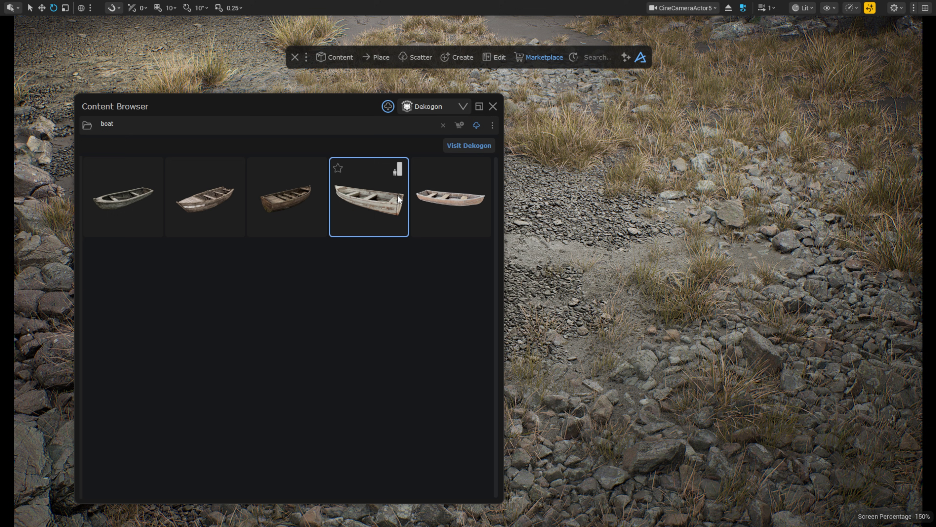
pyautogui.moveTo(364, 200); pyautogui.dragTo(570, 236)
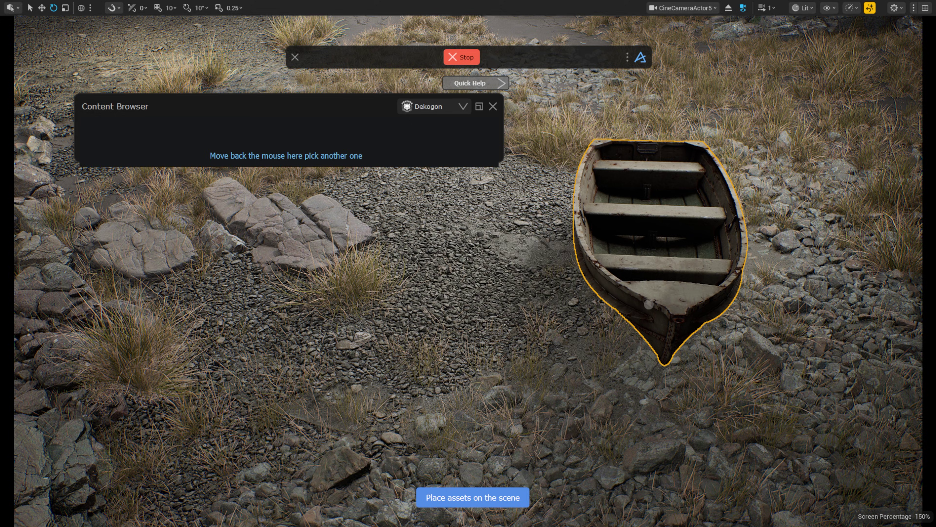
pyautogui.moveTo(581, 305); pyautogui.dragTo(639, 313)
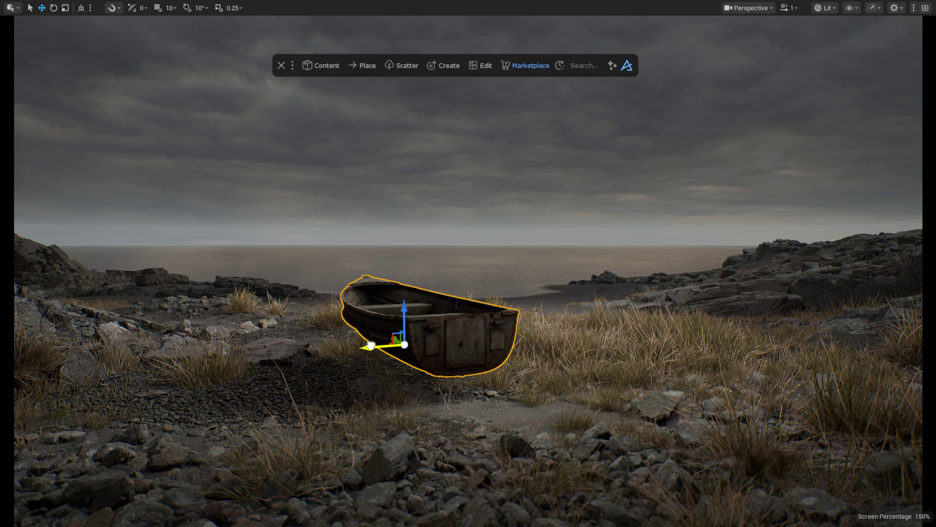
pyautogui.moveTo(354, 365); pyautogui.dragTo(586, 392)
pyautogui.press('e')
# Step: Keep the scattered wild grass out of the rowboat with a Proximity Mask that uses the boat as object, at distance 122.95
pyautogui.click(536, 350)
pyautogui.click(481, 66)
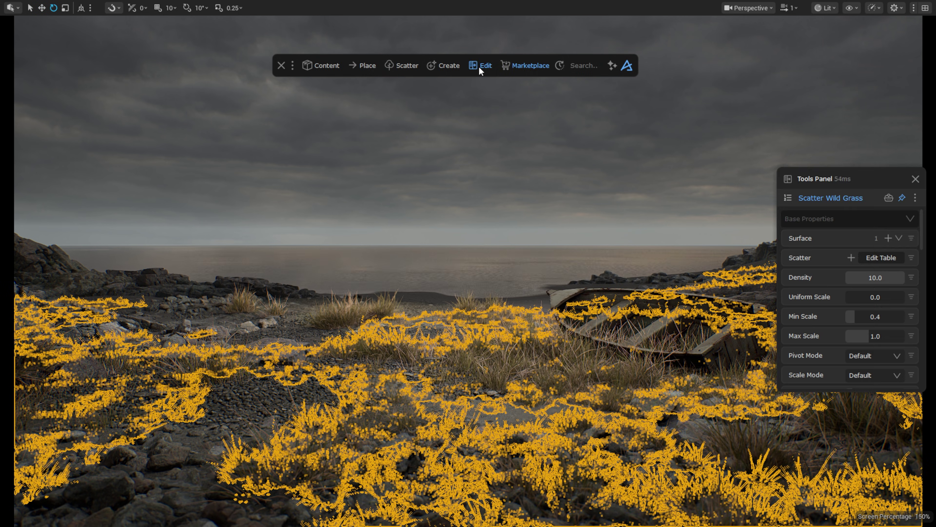
pyautogui.moveTo(874, 177); pyautogui.dragTo(233, 143)
pyautogui.scroll(-5, 245, 243)
pyautogui.scroll(-1, 245, 242)
pyautogui.click(242, 233)
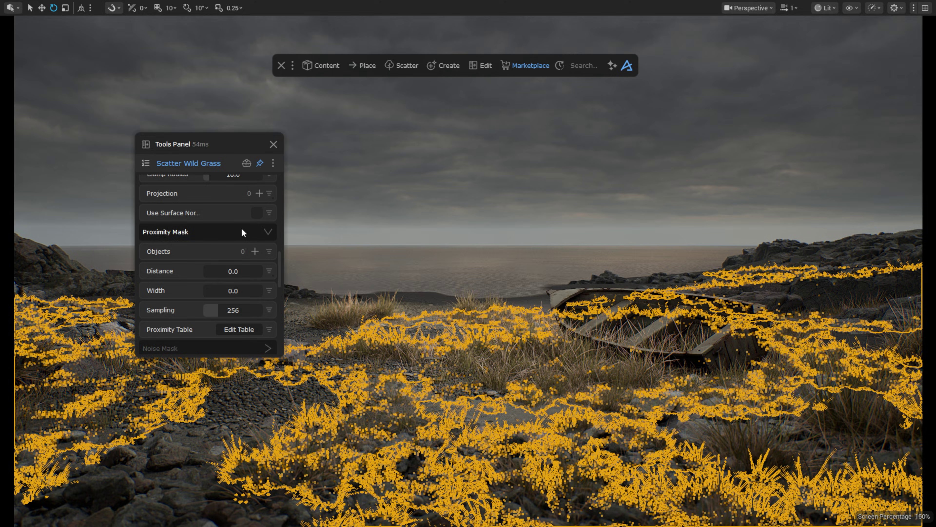
pyautogui.click(719, 347)
pyautogui.click(258, 252)
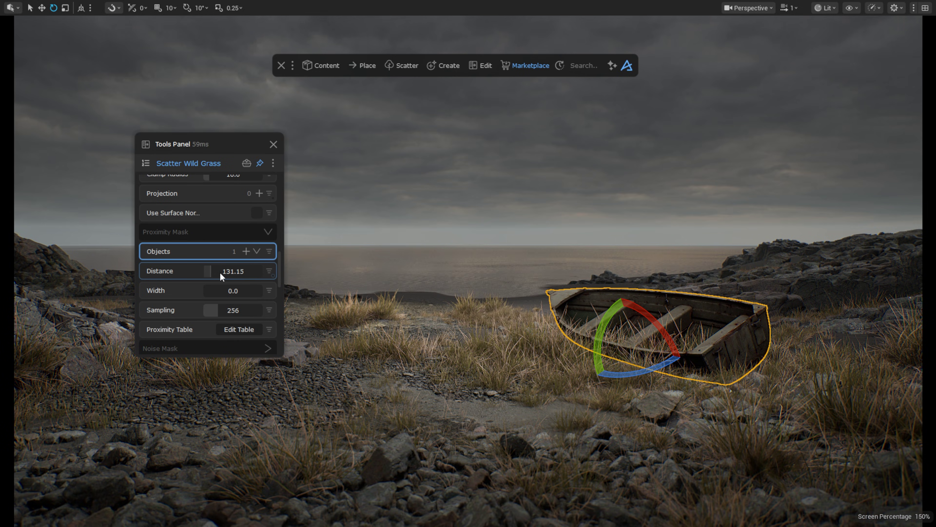
pyautogui.moveTo(220, 273); pyautogui.dragTo(210, 273)
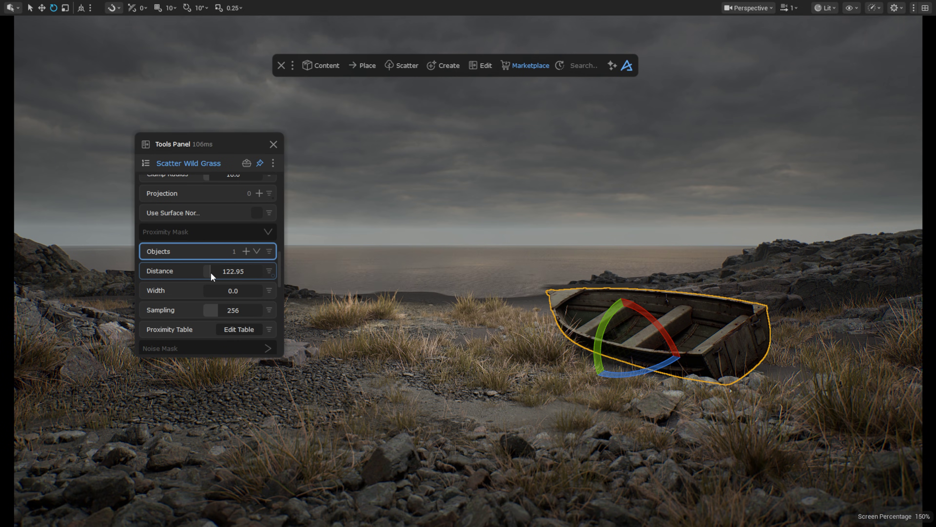
pyautogui.press('w')
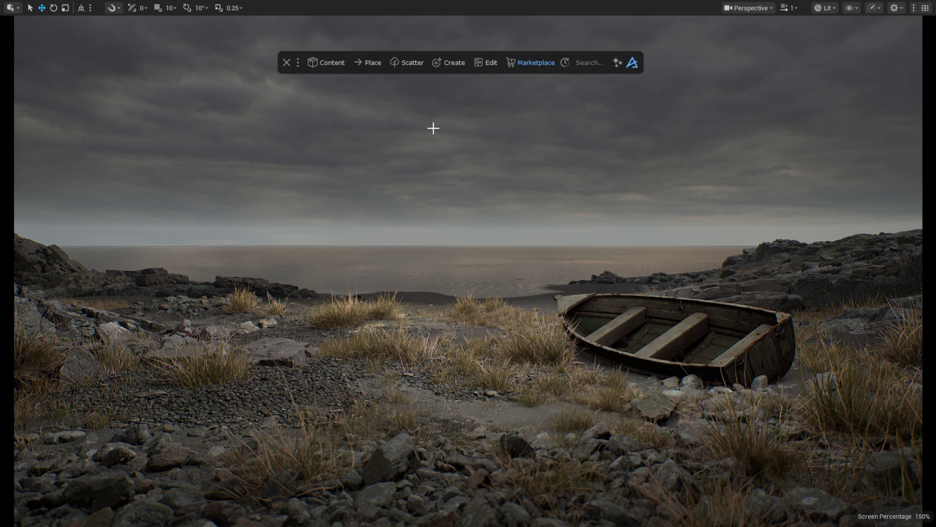
# Step: Browse the Dekogon library's season folders, comparing Season 1, Season 4 and Season 6
pyautogui.click(333, 66)
pyautogui.click(336, 90)
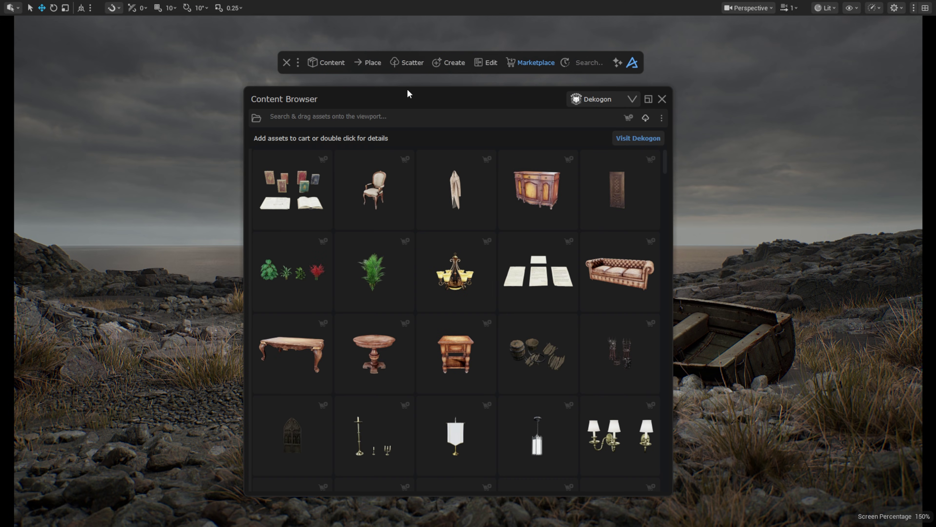
pyautogui.click(590, 99)
pyautogui.click(591, 146)
pyautogui.click(256, 118)
pyautogui.click(298, 163)
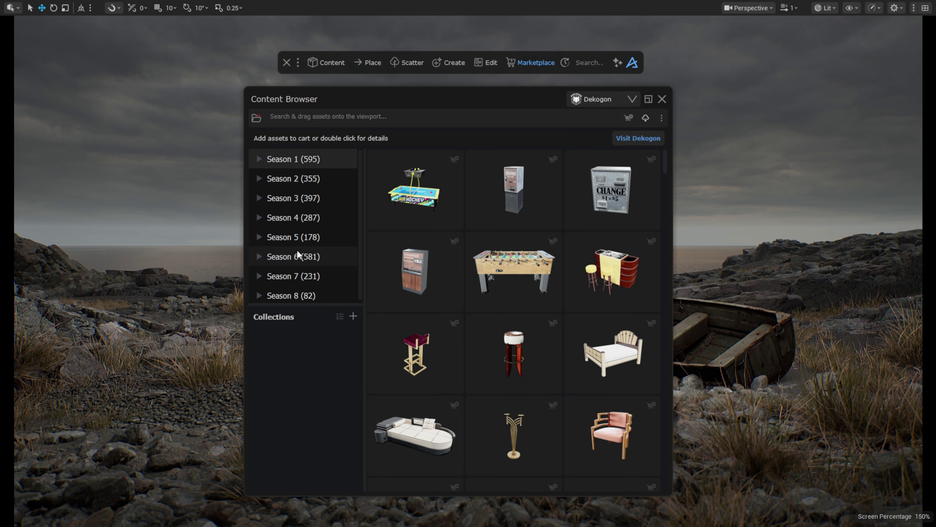
pyautogui.click(302, 258)
pyautogui.click(302, 218)
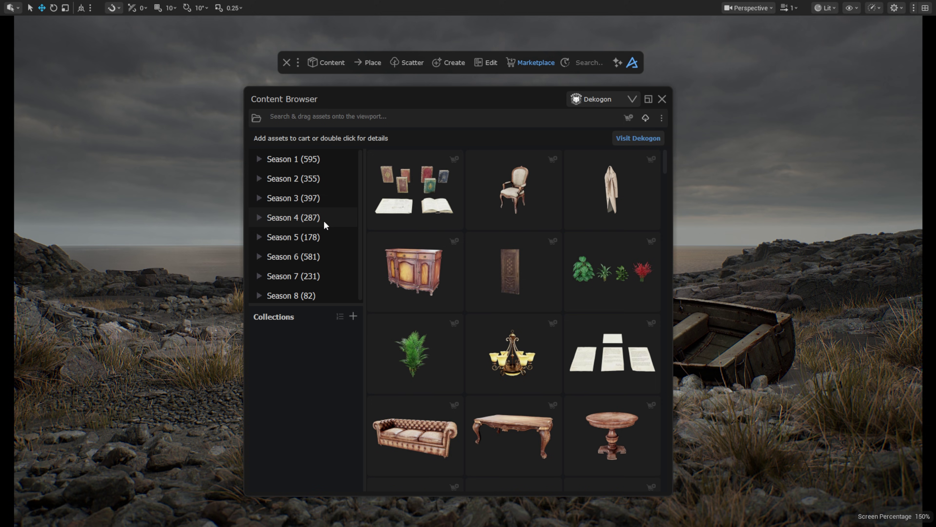
pyautogui.click(316, 255)
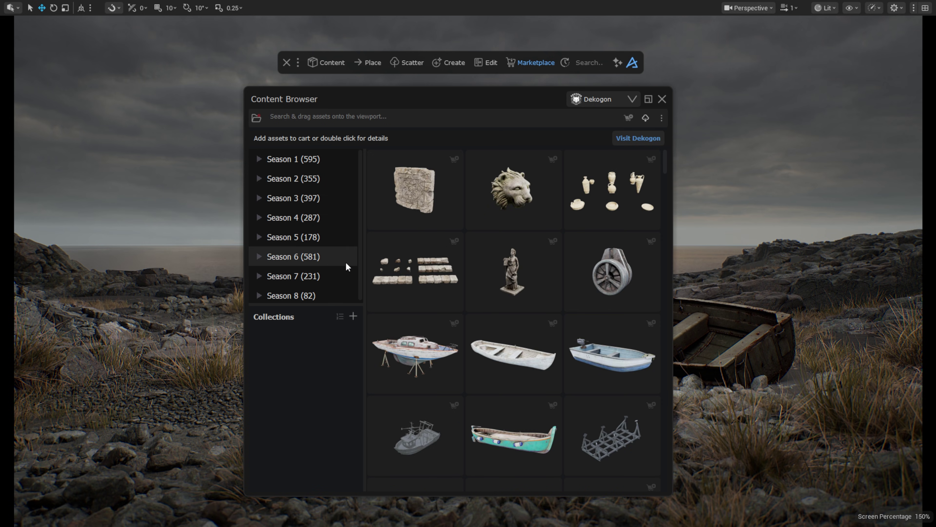
# Step: Review the asset details of the white boat in Season 6 and find similar assets
pyautogui.rightClick(498, 350)
pyautogui.click(531, 362)
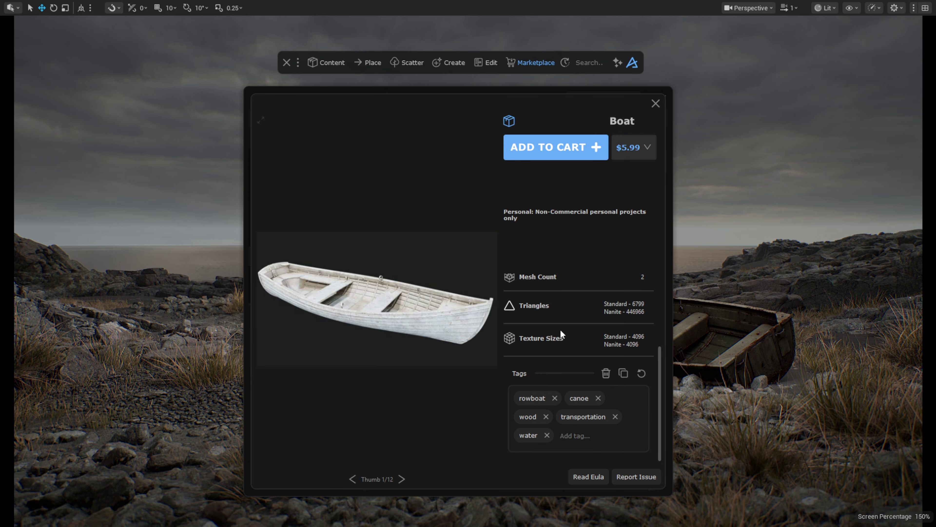
pyautogui.scroll(3, 557, 323)
pyautogui.scroll(-3, 612, 323)
pyautogui.scroll(3, 545, 400)
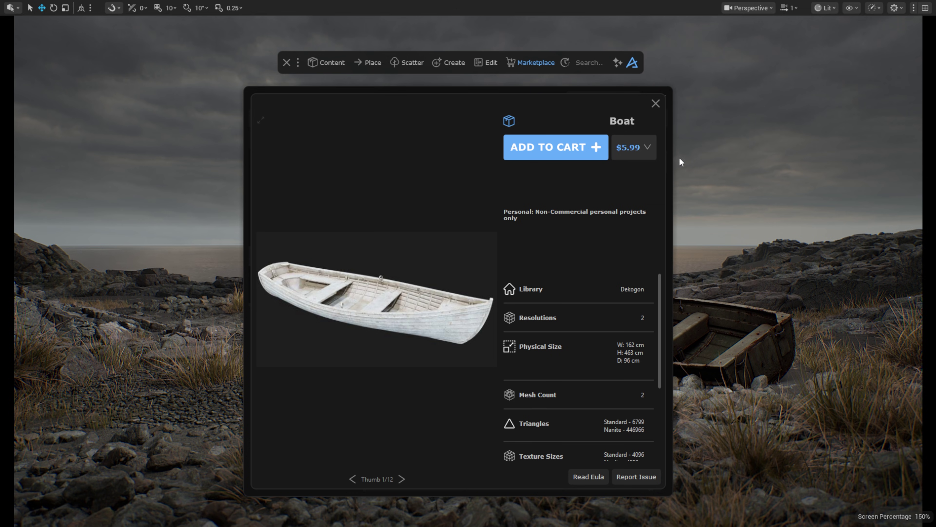
pyautogui.click(657, 104)
pyautogui.rightClick(513, 352)
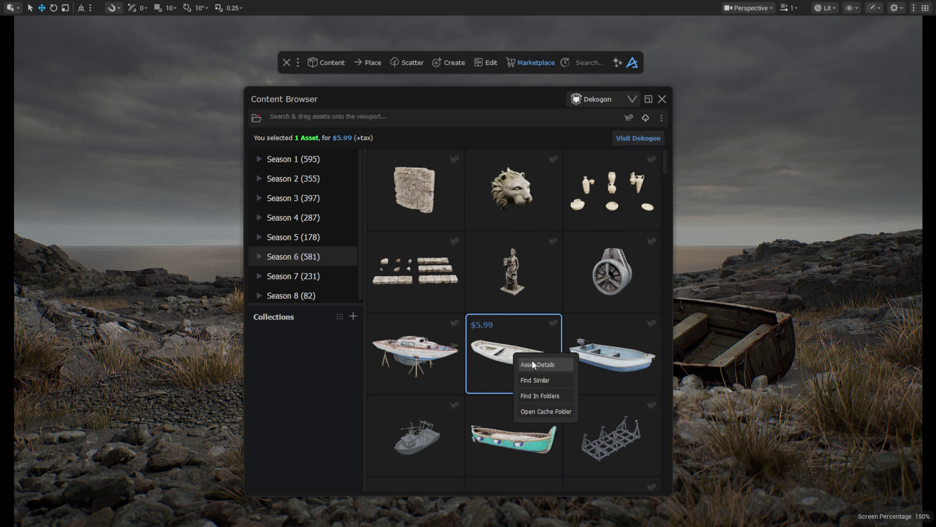
pyautogui.click(553, 382)
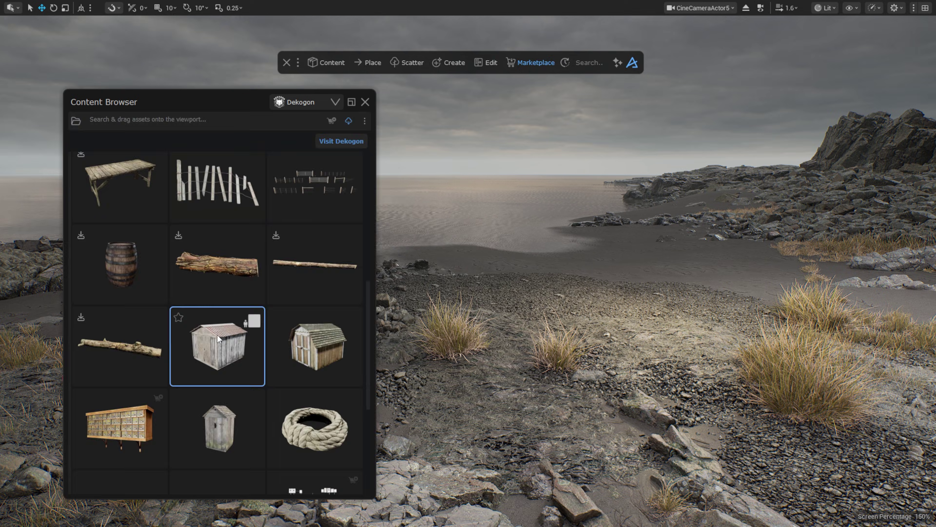
# Step: Place the wooden shed from the Dekogon library on the shore, rotating it so its open front faces inland
pyautogui.click(217, 347)
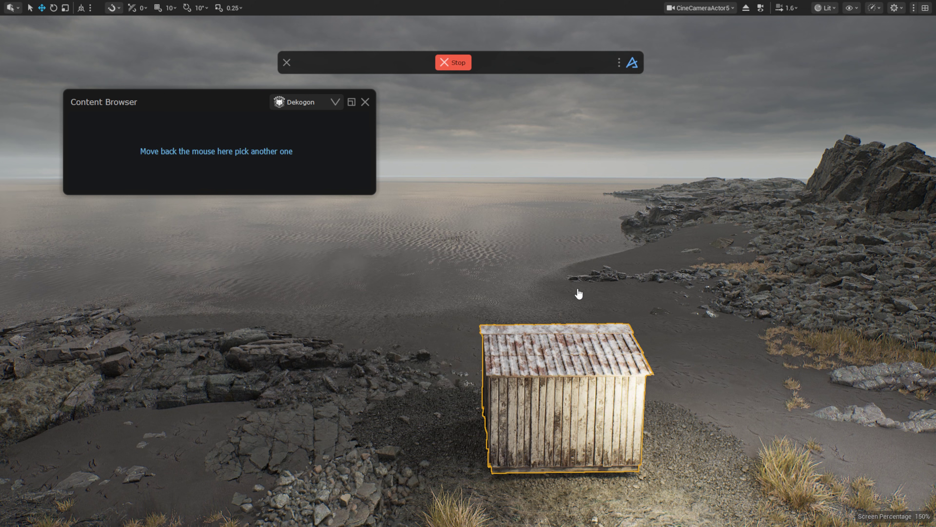
pyautogui.click(507, 448)
pyautogui.press('e')
pyautogui.moveTo(523, 461); pyautogui.dragTo(487, 459)
pyautogui.moveTo(509, 406); pyautogui.dragTo(509, 462, button='middle')
pyautogui.press('w')
pyautogui.moveTo(501, 331); pyautogui.dragTo(525, 341)
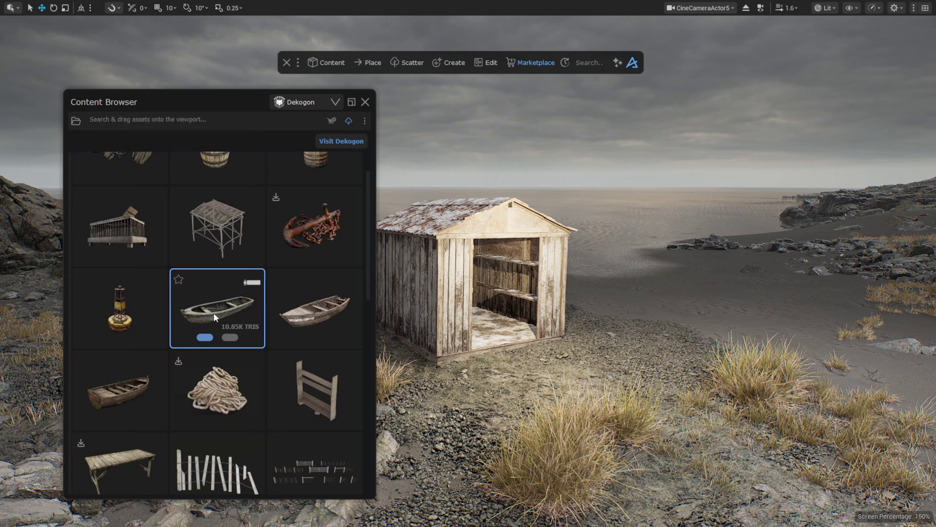
# Step: Place a weathered wooden rowboat near the shed, and rotate, scale and move it so it leans inside the open shed
pyautogui.click(219, 313)
pyautogui.click(698, 403)
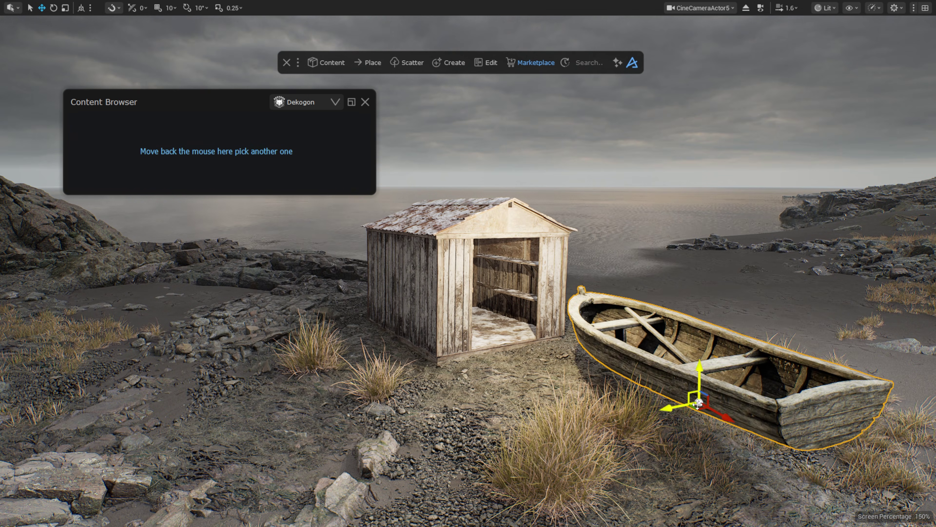
pyautogui.moveTo(698, 404); pyautogui.dragTo(706, 415)
pyautogui.press('e')
pyautogui.moveTo(719, 365); pyautogui.dragTo(467, 277)
pyautogui.press('w')
pyautogui.press('r')
pyautogui.moveTo(479, 345); pyautogui.dragTo(458, 299)
pyautogui.press('g')
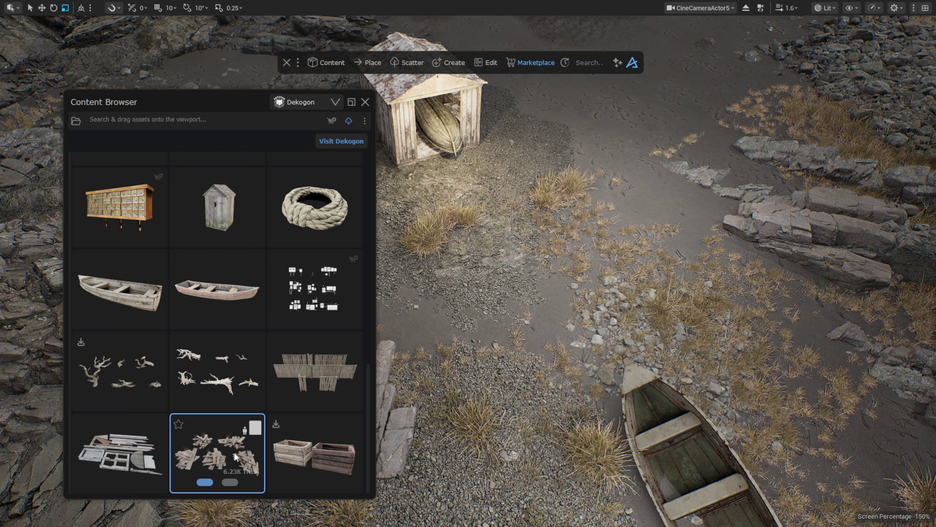
# Step: Place a pile of broken planks on the gravel in front of the shed
pyautogui.click(219, 448)
pyautogui.click(450, 309)
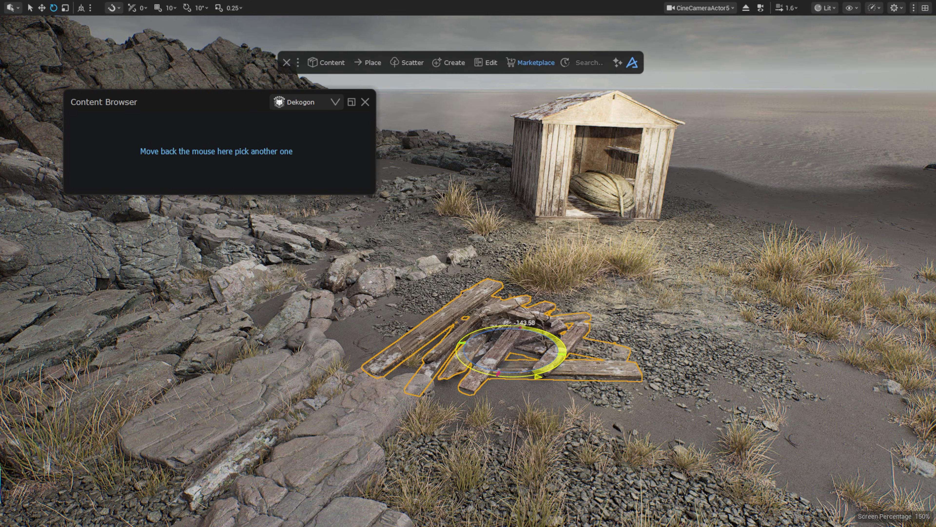
pyautogui.press('w')
# Step: Place a row of slanted fence pickets beyond the rocks and a wooden barrel against the shed's side wall
pyautogui.moveTo(234, 339)
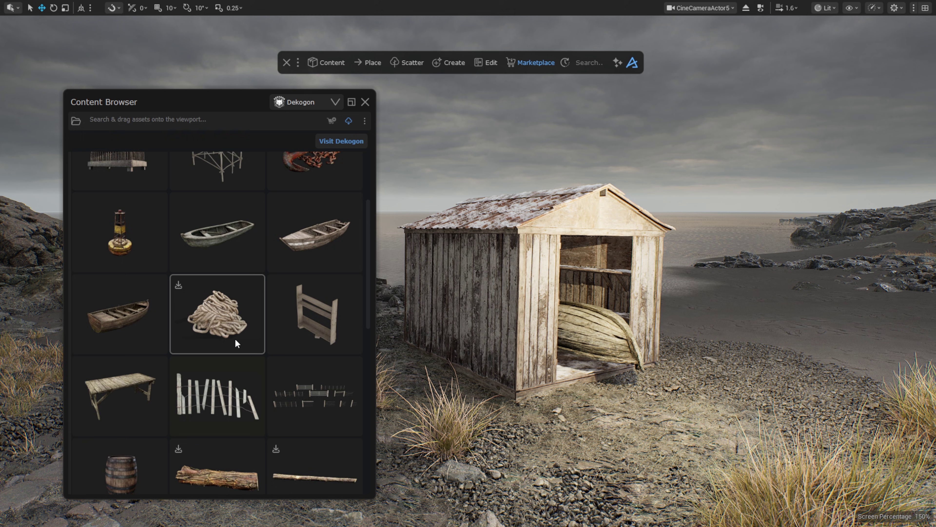
pyautogui.scroll(-3, 235, 338)
pyautogui.click(217, 277)
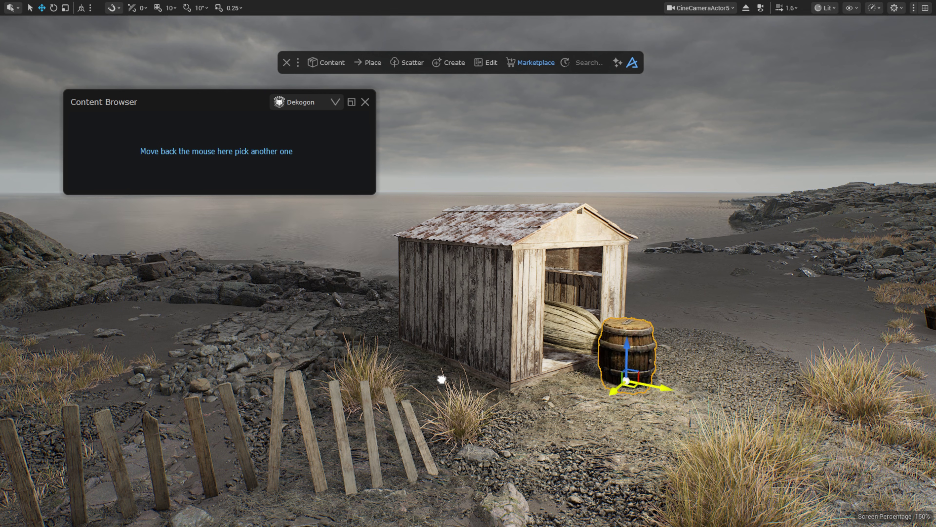
pyautogui.moveTo(627, 369); pyautogui.dragTo(427, 337)
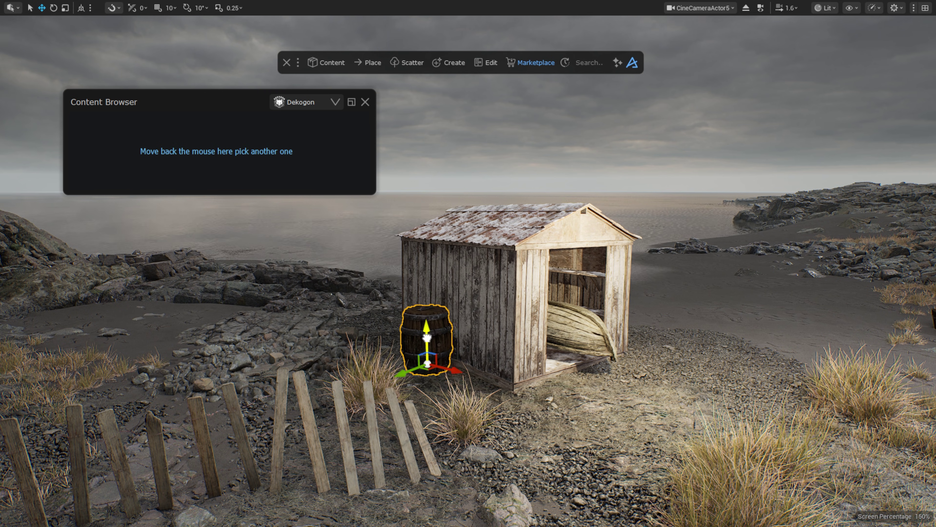
pyautogui.press('Escape')
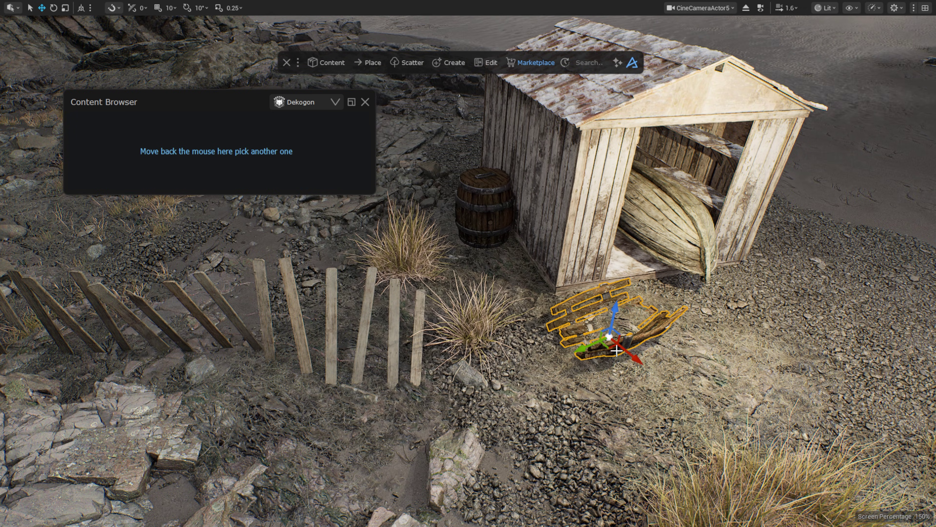
# Step: Position the broken wooden debris beside the barrel at the shed and rotate it into place
pyautogui.moveTo(608, 325); pyautogui.dragTo(442, 313)
pyautogui.press('e')
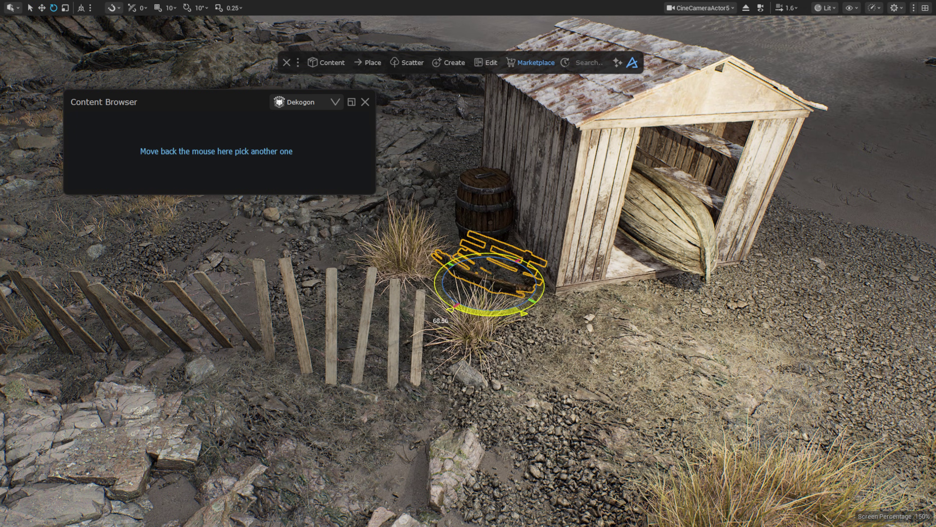
pyautogui.moveTo(452, 273); pyautogui.dragTo(491, 264)
pyautogui.press('w')
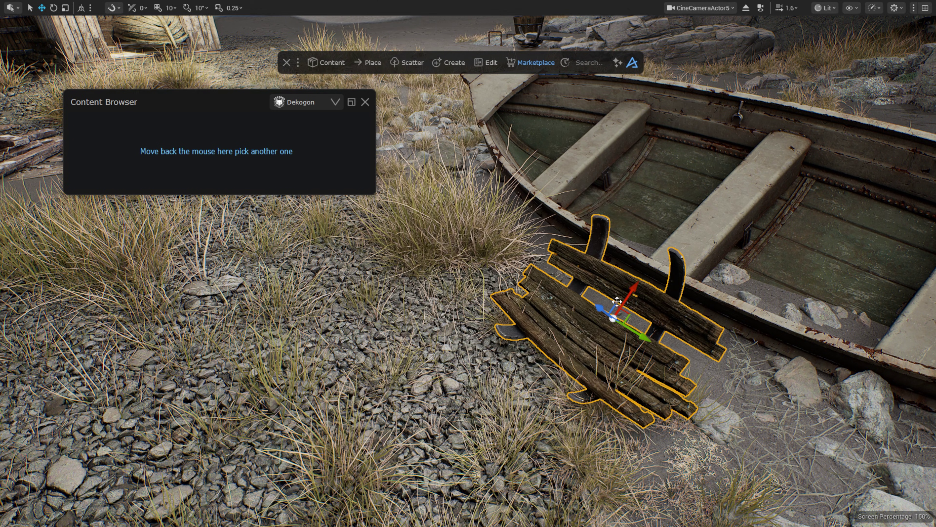
pyautogui.moveTo(608, 315); pyautogui.dragTo(617, 268)
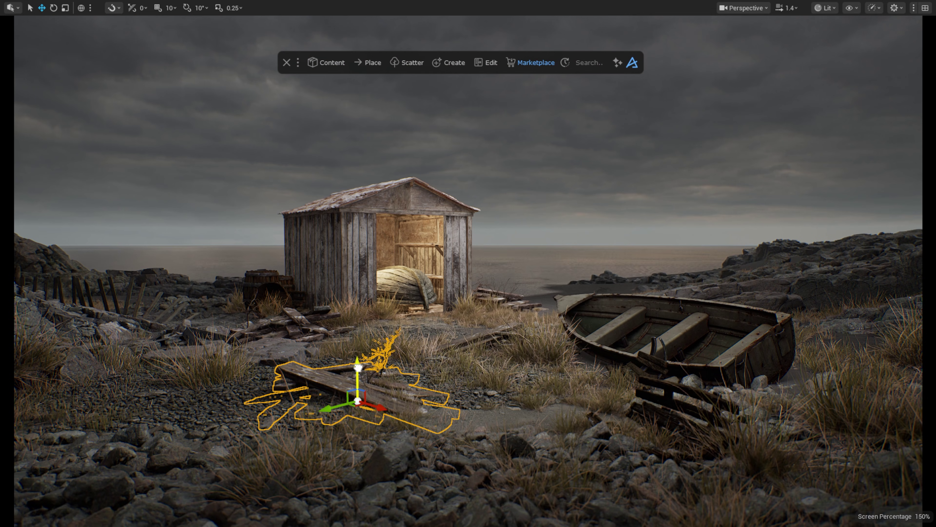
pyautogui.moveTo(356, 372); pyautogui.dragTo(490, 385)
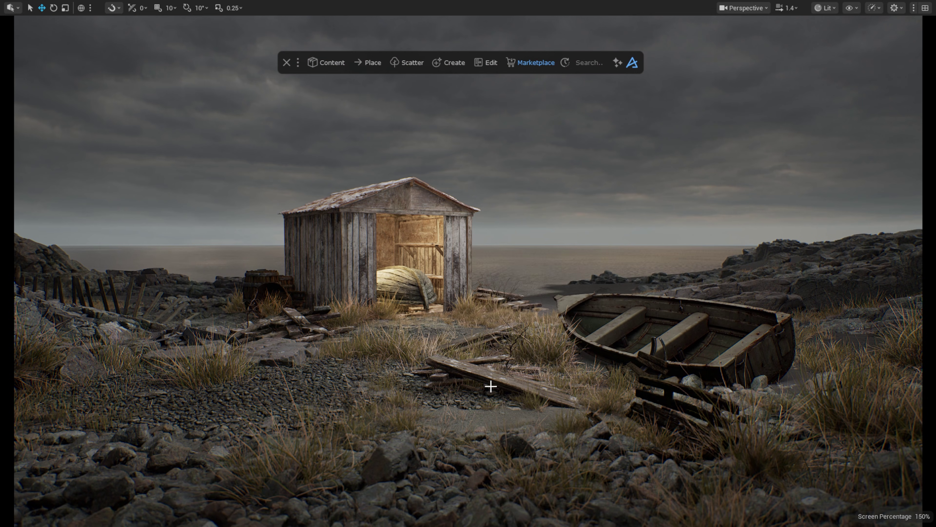
# Step: Place the grey weathered rowboat beside the existing boat on the shore and add the brass lantern from the Dekogon library
pyautogui.click(491, 385)
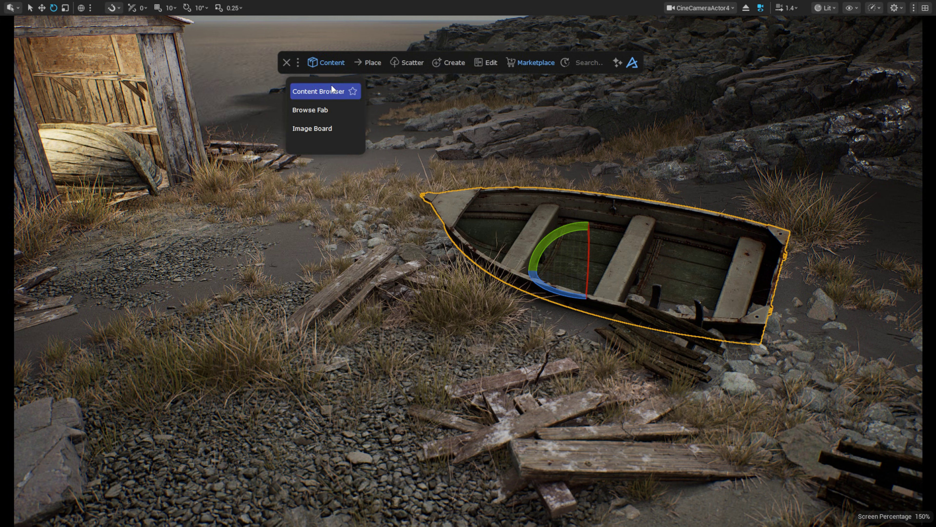
pyautogui.click(324, 92)
pyautogui.click(215, 355)
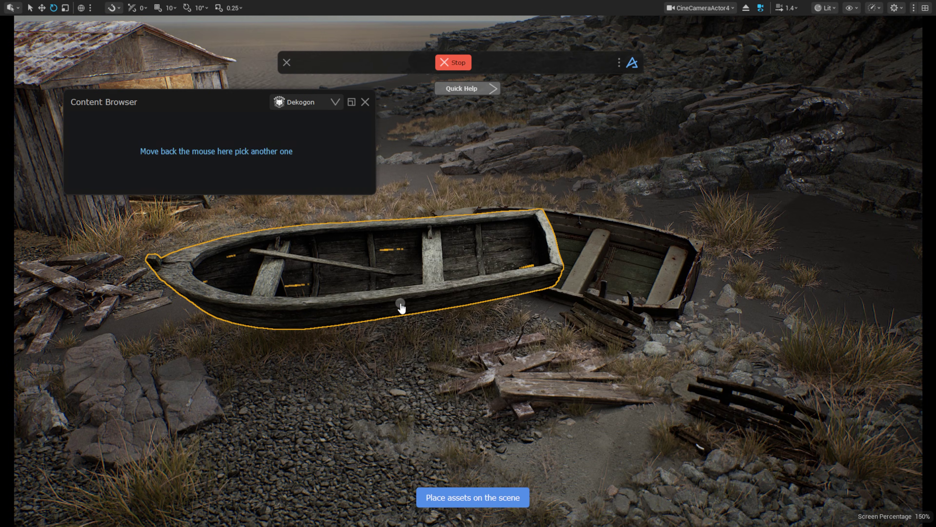
pyautogui.click(400, 303)
pyautogui.moveTo(468, 309); pyautogui.dragTo(473, 305)
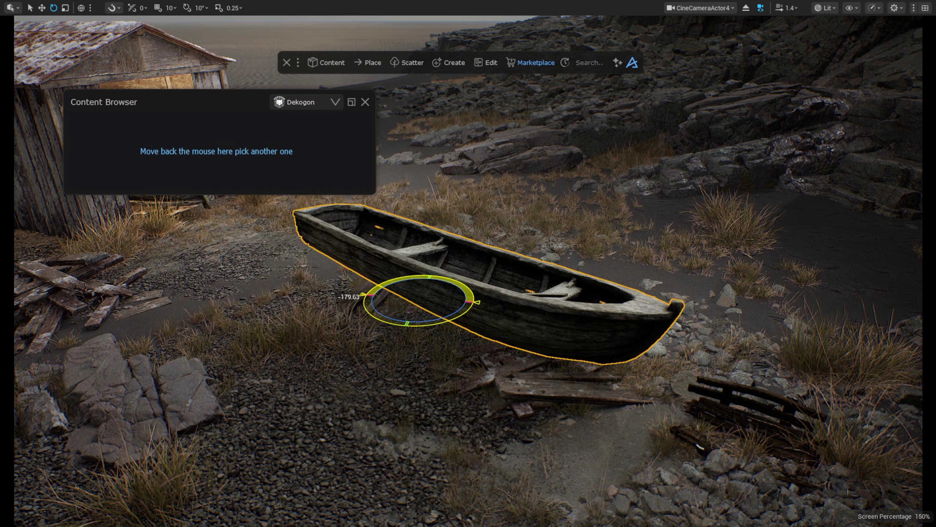
pyautogui.moveTo(359, 297); pyautogui.dragTo(454, 301)
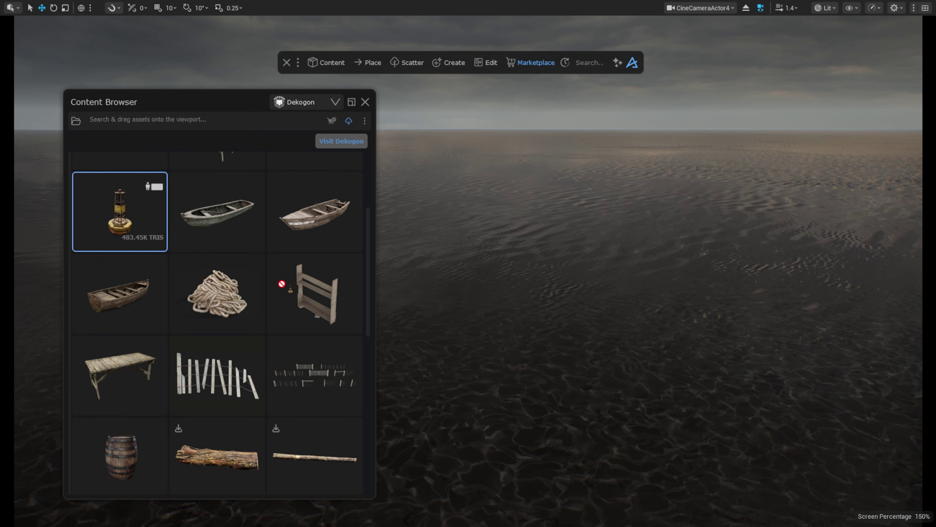
pyautogui.moveTo(119, 211); pyautogui.dragTo(533, 355)
pyautogui.press('e')
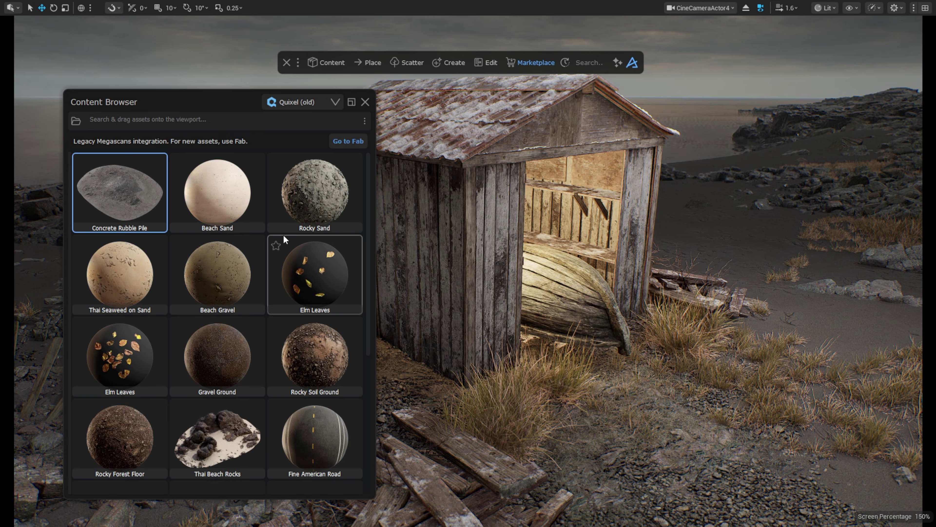
# Step: Use the Quixel (old) library to grow vines on the shed and move their origin down the front corner of the wall
pyautogui.click(115, 213)
pyautogui.moveTo(184, 352); pyautogui.dragTo(398, 262)
pyautogui.click(451, 290)
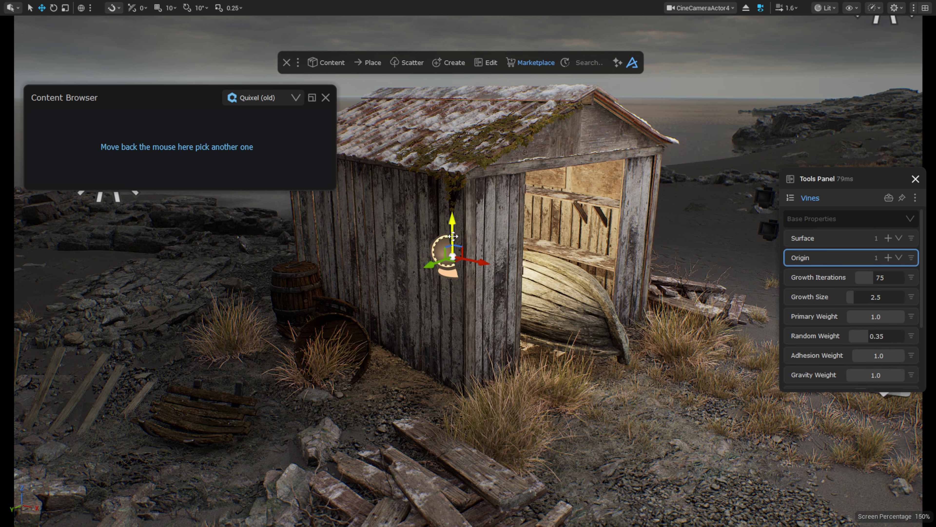
pyautogui.moveTo(445, 251); pyautogui.dragTo(440, 387)
pyautogui.moveTo(786, 329); pyautogui.dragTo(763, 351)
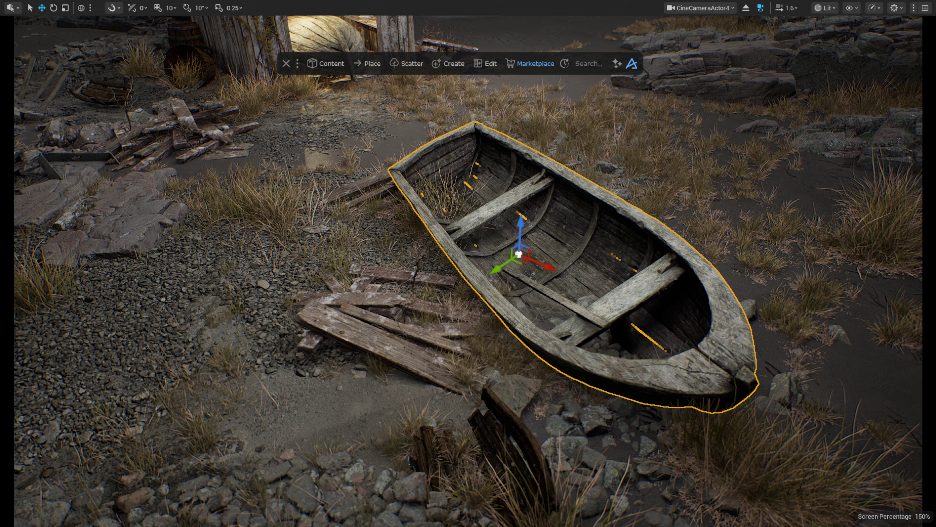
# Step: Edit the grey rowboat's material by shifting its hue, enabling snow and adjusting the snow amount
pyautogui.moveTo(867, 178); pyautogui.dragTo(253, 149)
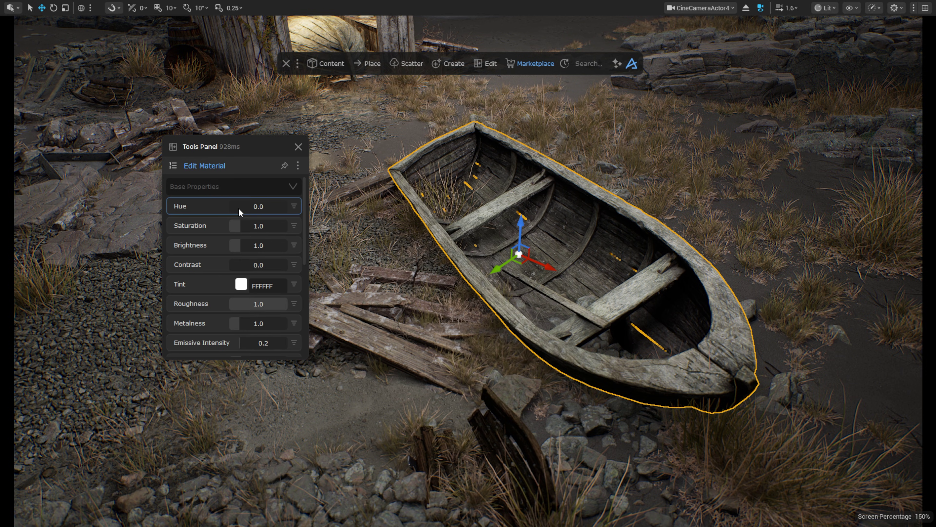
pyautogui.moveTo(252, 208); pyautogui.dragTo(234, 212)
pyautogui.scroll(-10, 238, 260)
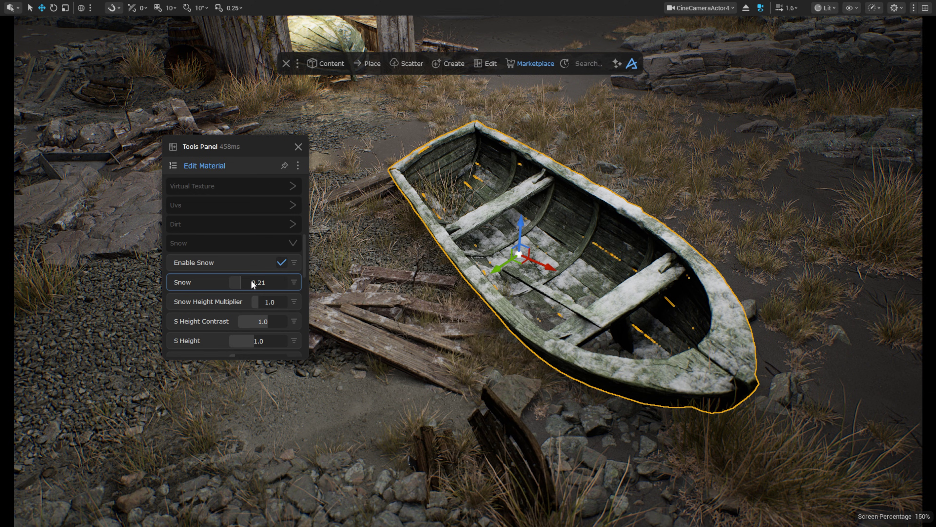
pyautogui.moveTo(253, 284); pyautogui.dragTo(244, 281)
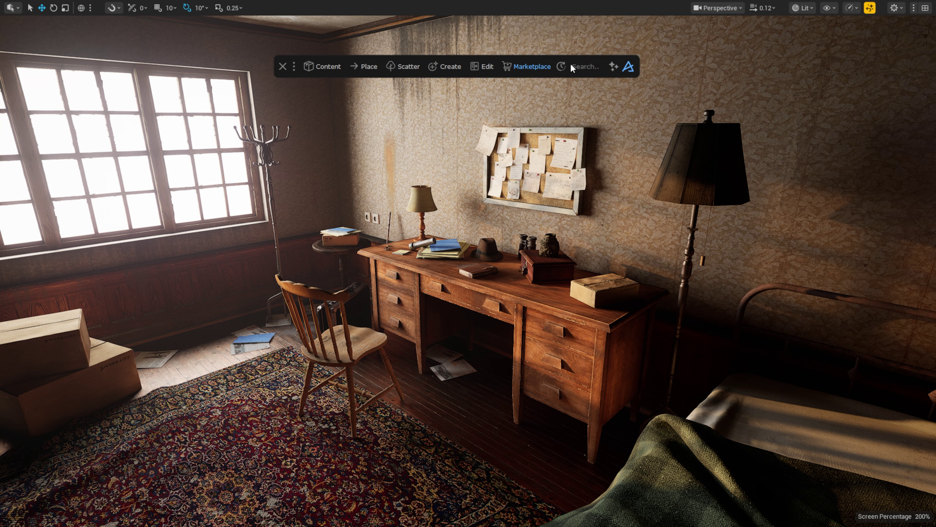
# Step: Browse the Sierra Division marketplace library in the interior room scene
pyautogui.click(531, 66)
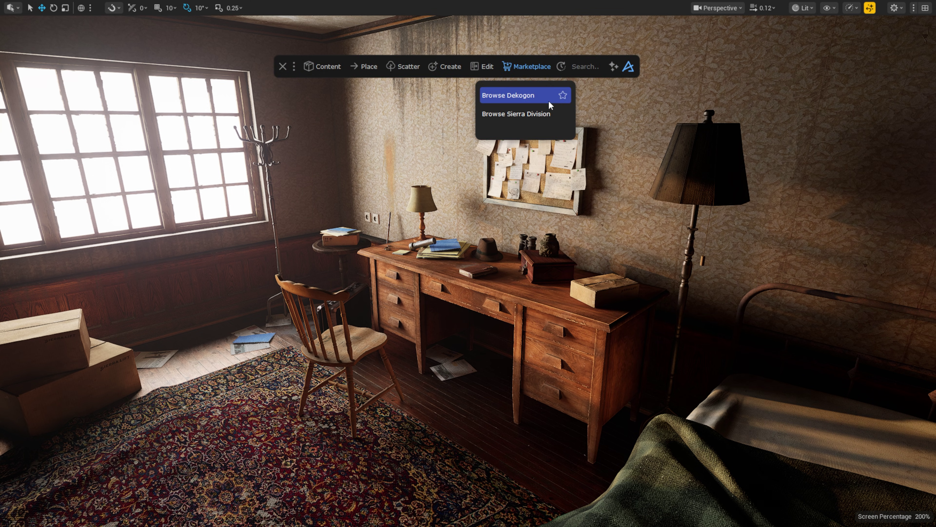
pyautogui.click(554, 113)
pyautogui.scroll(5, 561, 284)
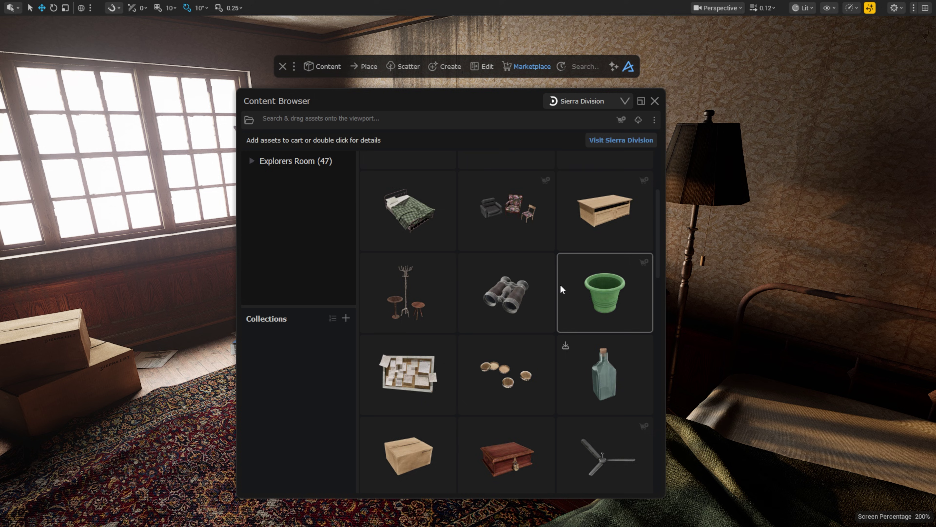
# Step: Browse the Sierra Division library's props and examine the details of the Binoculars asset
pyautogui.scroll(-5, 561, 281)
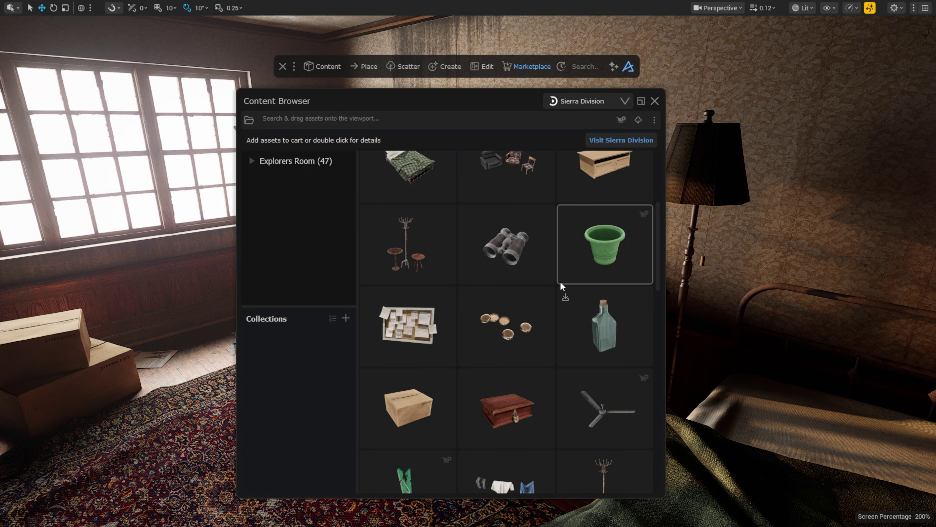
pyautogui.rightClick(470, 268)
pyautogui.click(484, 282)
pyautogui.scroll(-3, 556, 288)
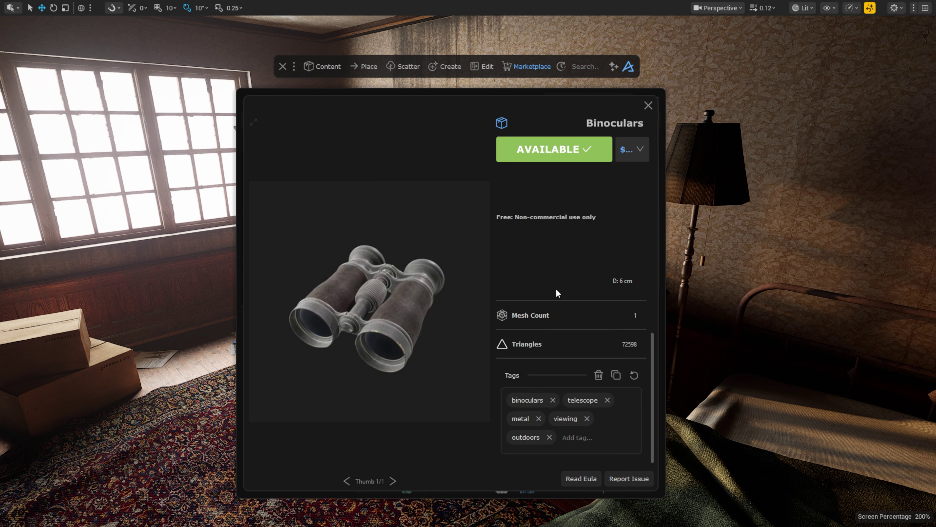
pyautogui.scroll(3, 560, 295)
pyautogui.click(648, 105)
pyautogui.scroll(-15, 535, 243)
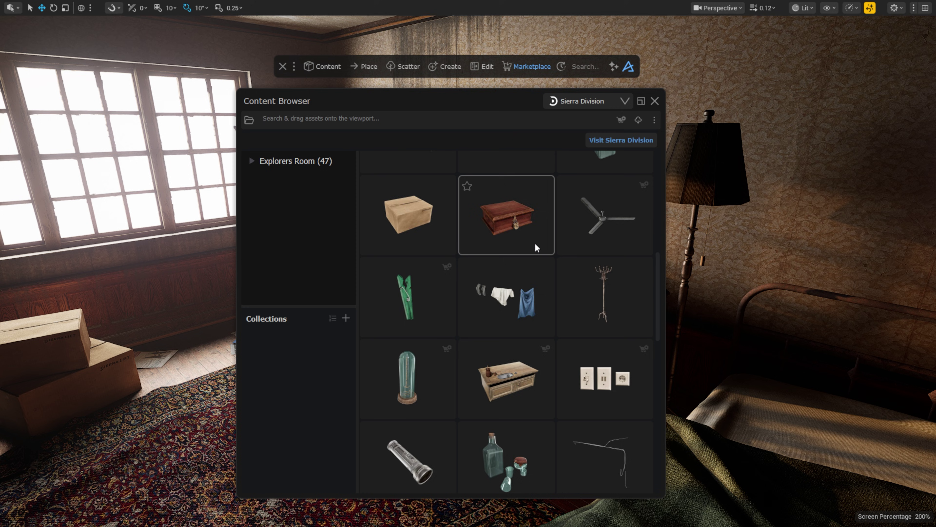
pyautogui.scroll(10, 535, 245)
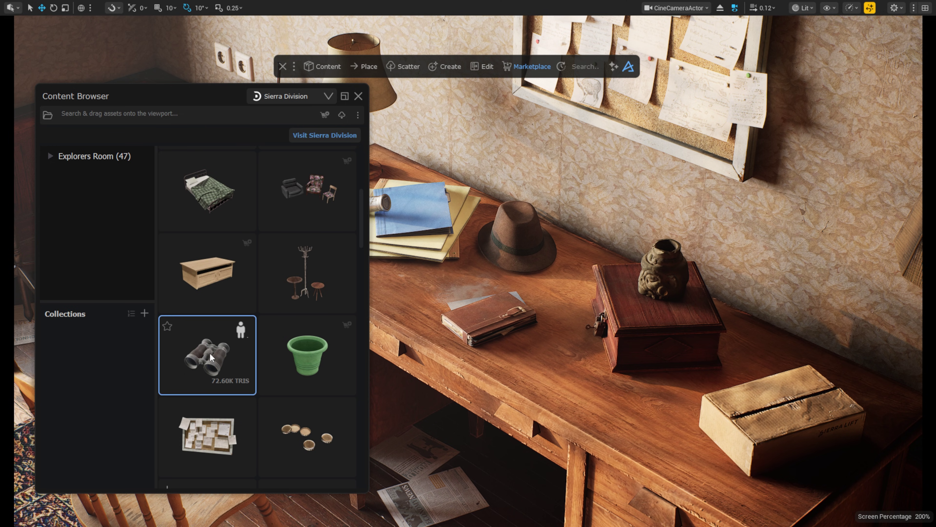
# Step: Place Sierra Division props on the wooden desk beside the lamp, including the vintage handheld radio, rotating and repositioning them
pyautogui.moveTo(210, 356); pyautogui.dragTo(555, 363)
pyautogui.press('e')
pyautogui.moveTo(570, 333); pyautogui.dragTo(556, 316)
pyautogui.press('w')
pyautogui.moveTo(556, 347); pyautogui.dragTo(600, 269)
pyautogui.press('e')
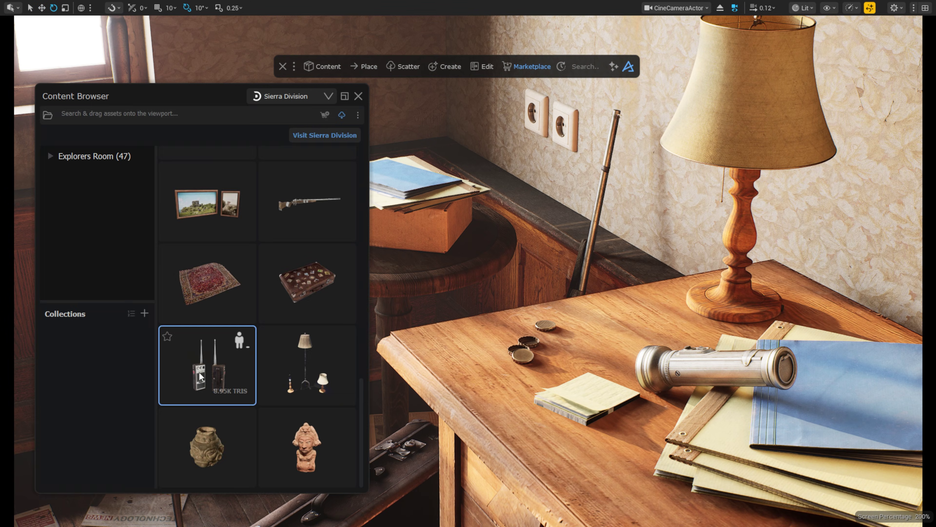
pyautogui.moveTo(209, 362); pyautogui.dragTo(625, 276)
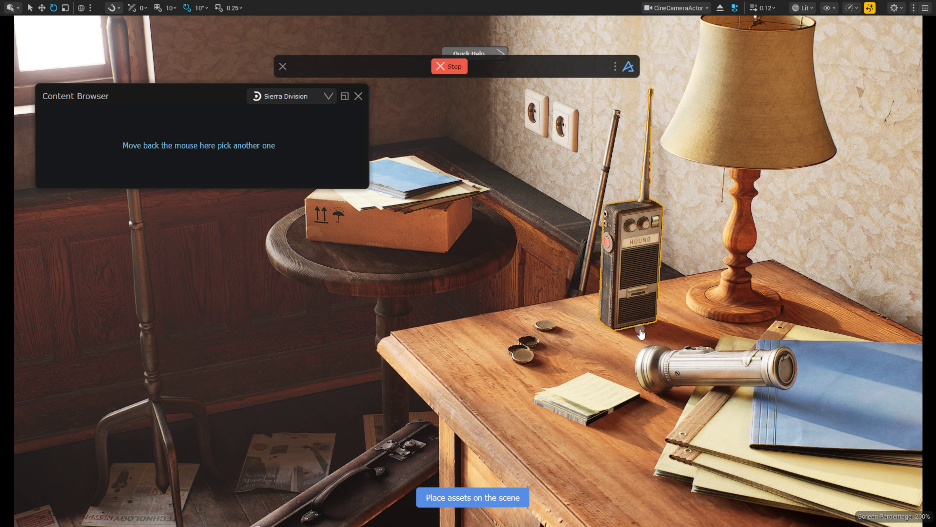
pyautogui.press('Escape')
pyautogui.moveTo(626, 344); pyautogui.dragTo(604, 344)
pyautogui.press('Escape')
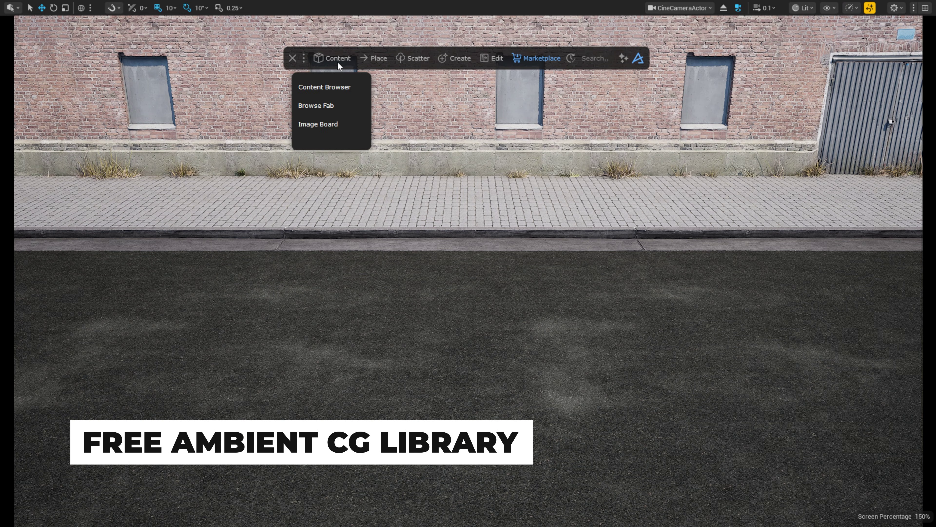
# Step: Open the asset library in the brick-wall street scene and switch its source to AmbientCG
pyautogui.click(336, 87)
pyautogui.click(336, 98)
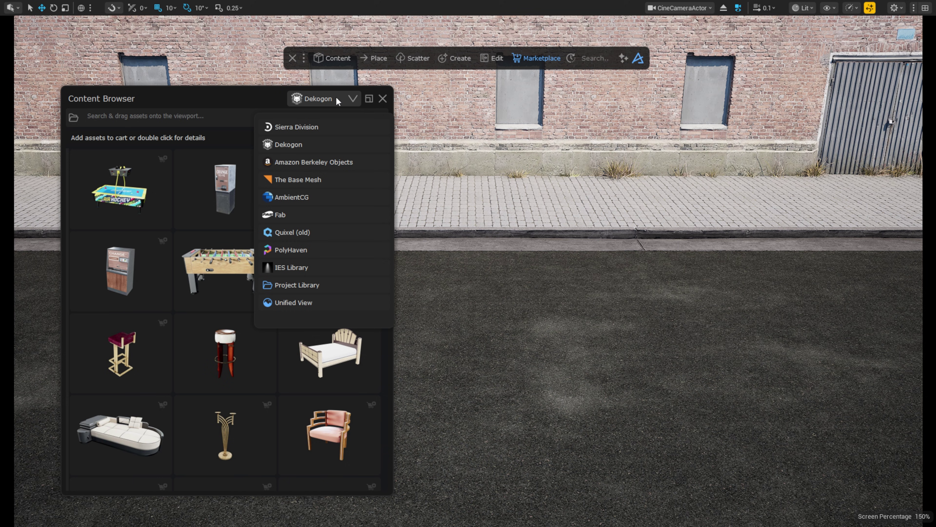
pyautogui.click(331, 201)
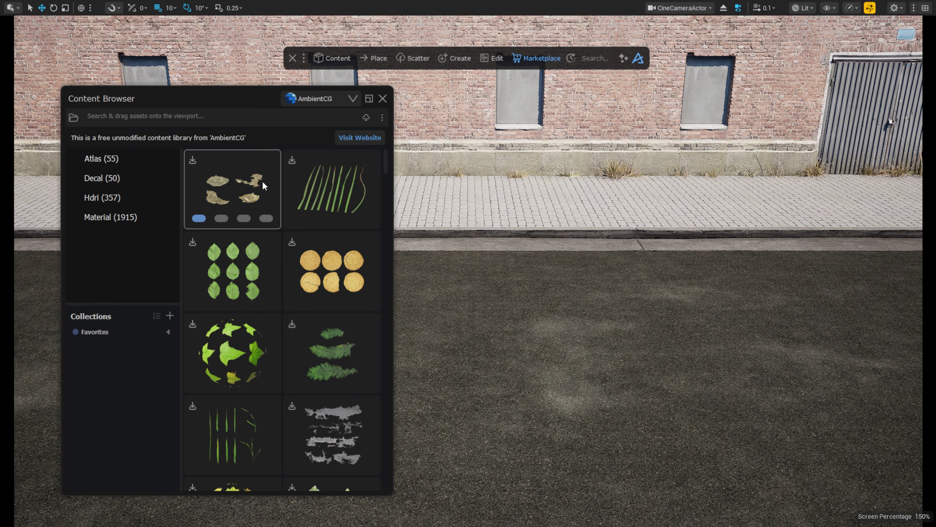
# Step: Examine the AmbientCG assets in the Material, Hdri, Decal and Atlas categories
pyautogui.click(122, 218)
pyautogui.keyDown('ctrl'); pyautogui.scroll(-3, 280, 255); pyautogui.keyUp('ctrl')
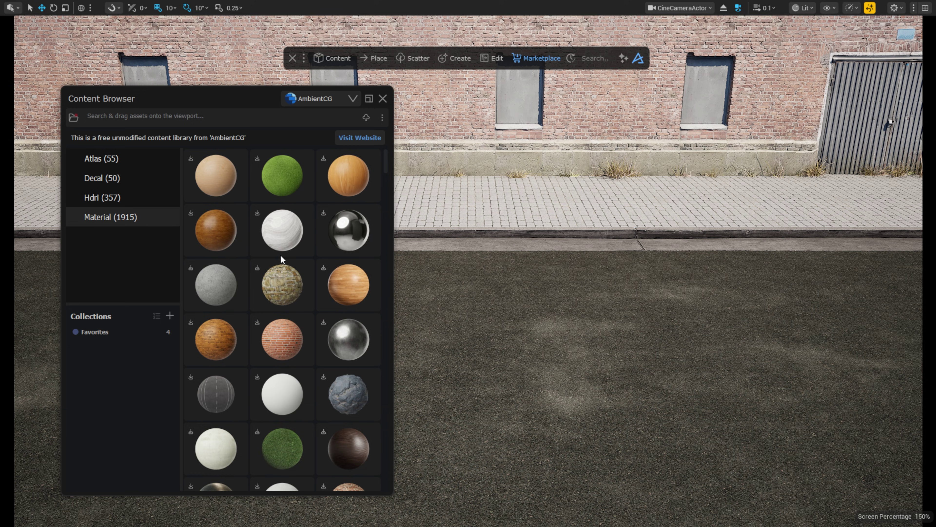
pyautogui.scroll(-5, 288, 252)
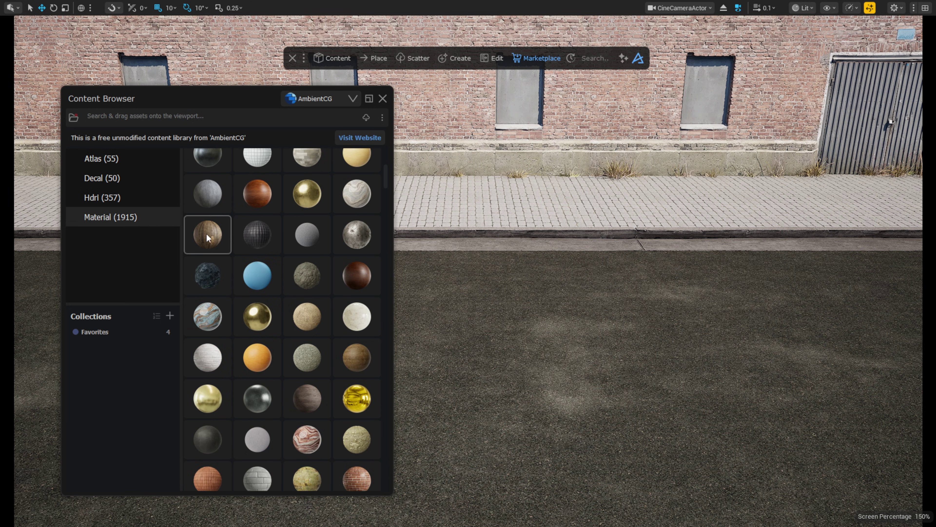
pyautogui.click(103, 197)
pyautogui.scroll(-3, 291, 244)
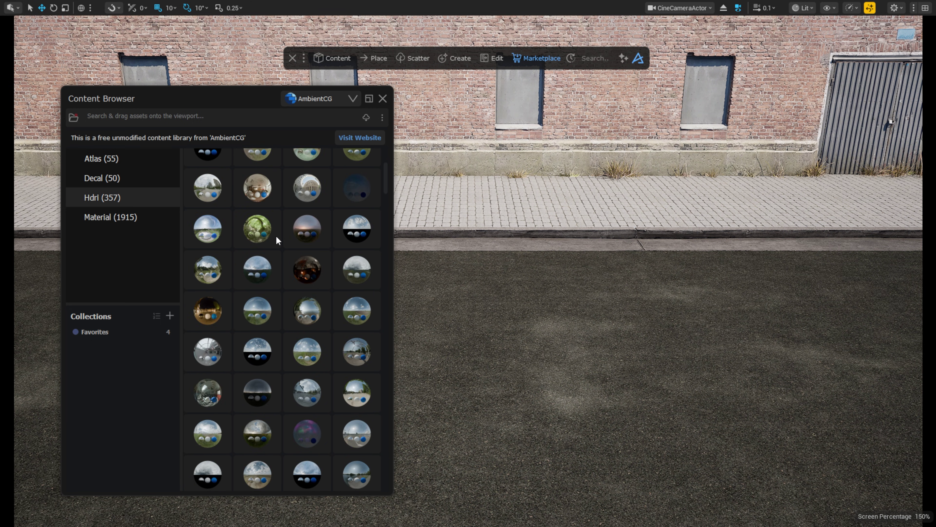
pyautogui.click(129, 180)
pyautogui.click(129, 158)
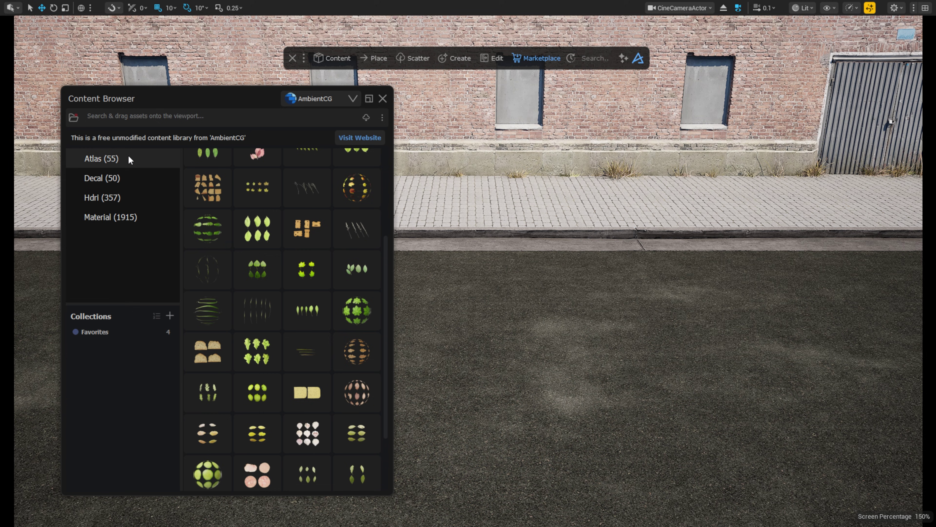
# Step: Search AmbientCG materials for "asphalt" and choose the 4K resolution for the smooth dark grey asphalt
pyautogui.click(118, 216)
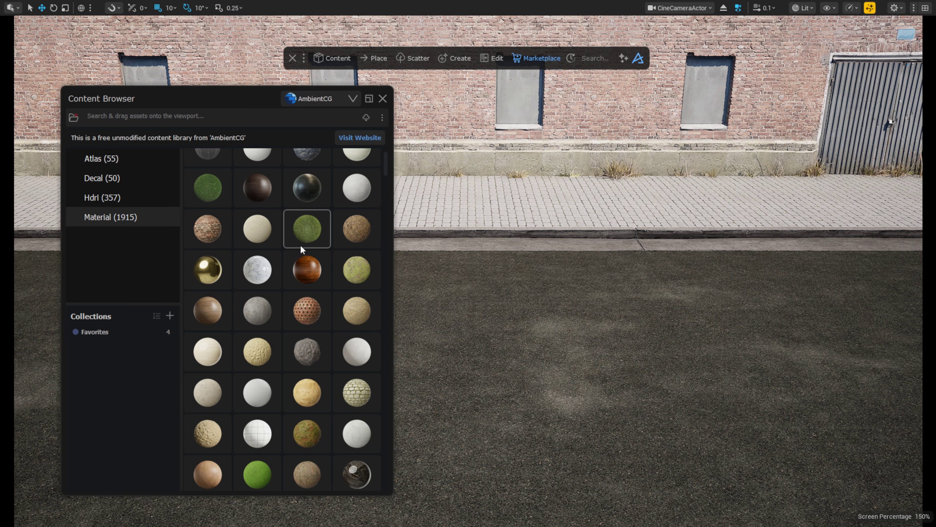
pyautogui.write('a')
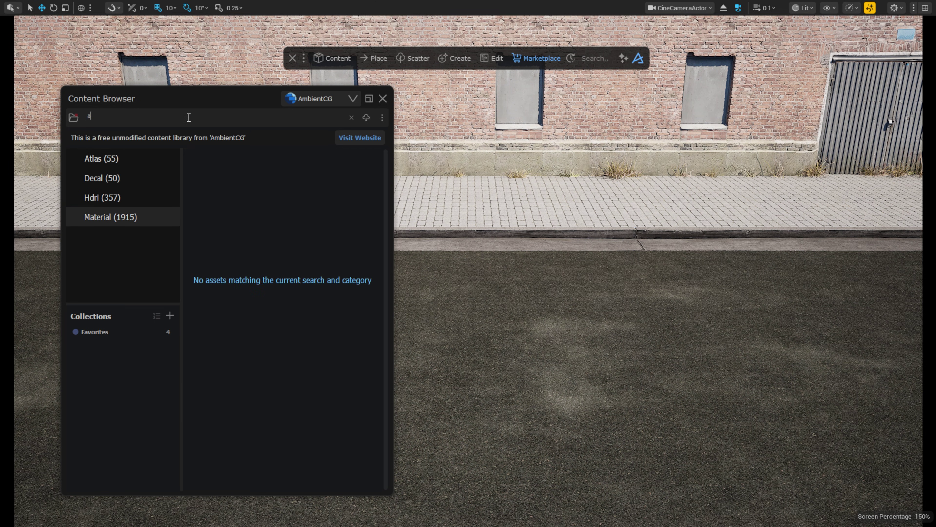
pyautogui.write('sphalt')
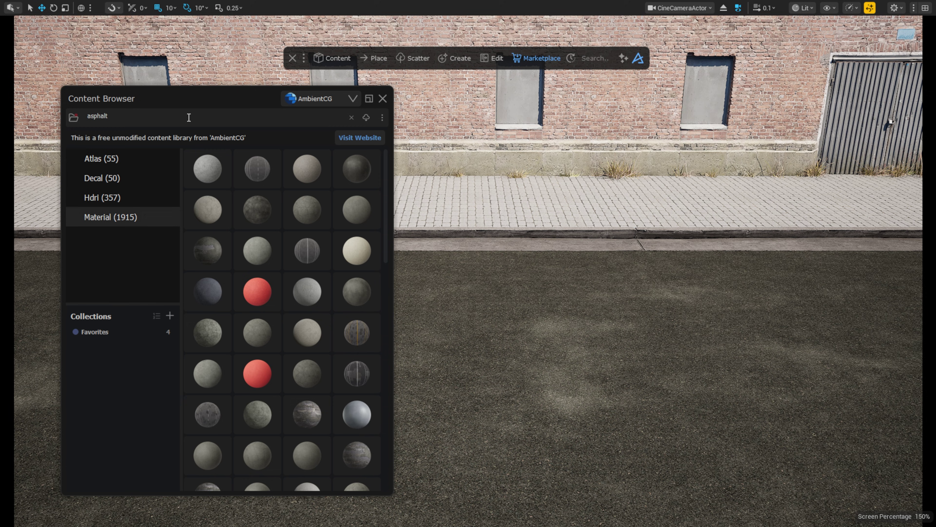
pyautogui.keyDown('ctrl'); pyautogui.scroll(2, 291, 281); pyautogui.keyUp('ctrl')
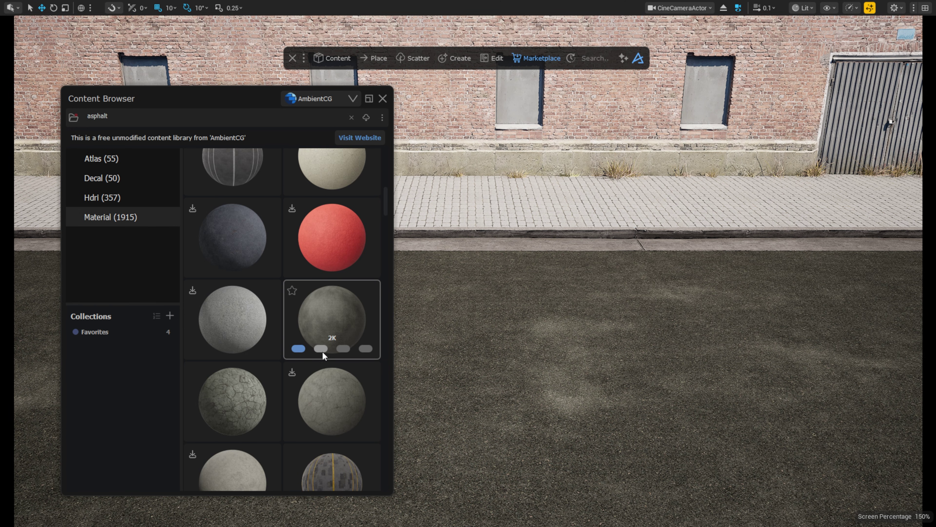
pyautogui.click(344, 349)
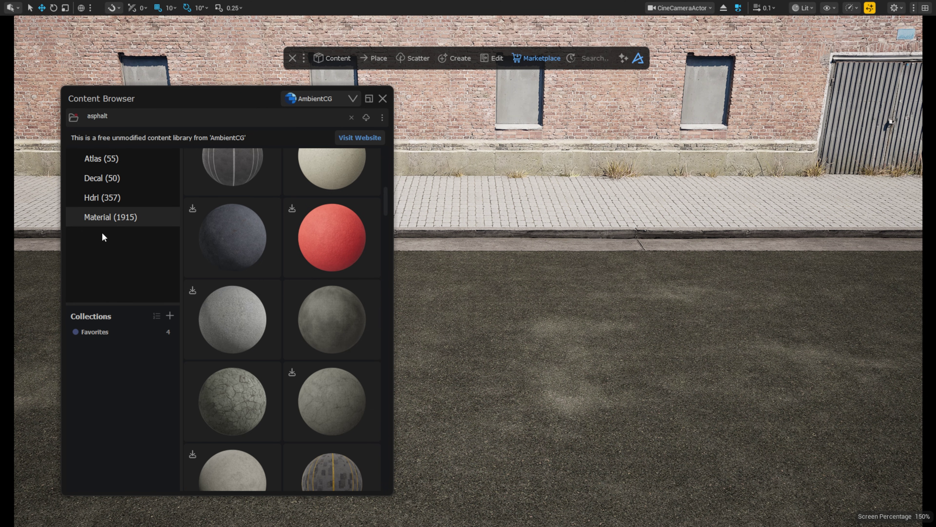
# Step: Filter to downloaded asphalt materials, select the dark, cracked and smooth grey ones, and apply them to the road as a blend material
pyautogui.click(366, 117)
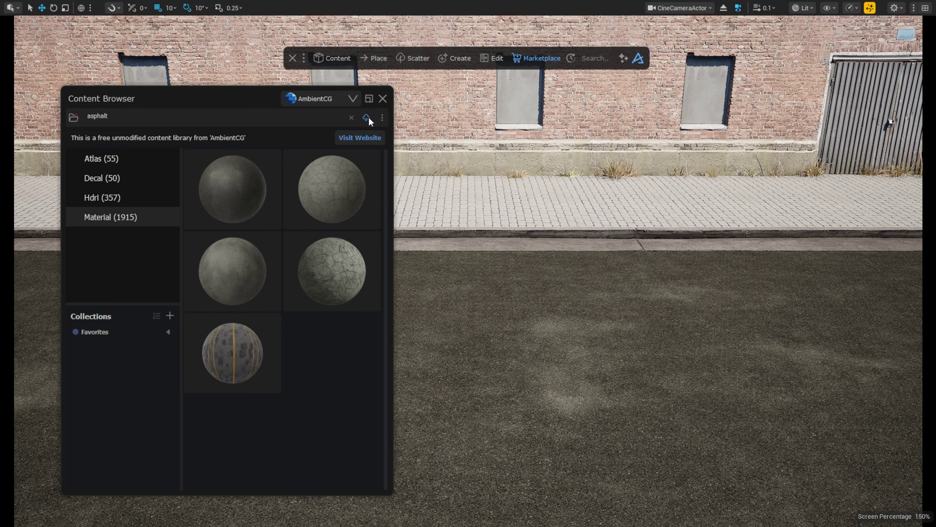
pyautogui.click(243, 193)
pyautogui.click(341, 267)
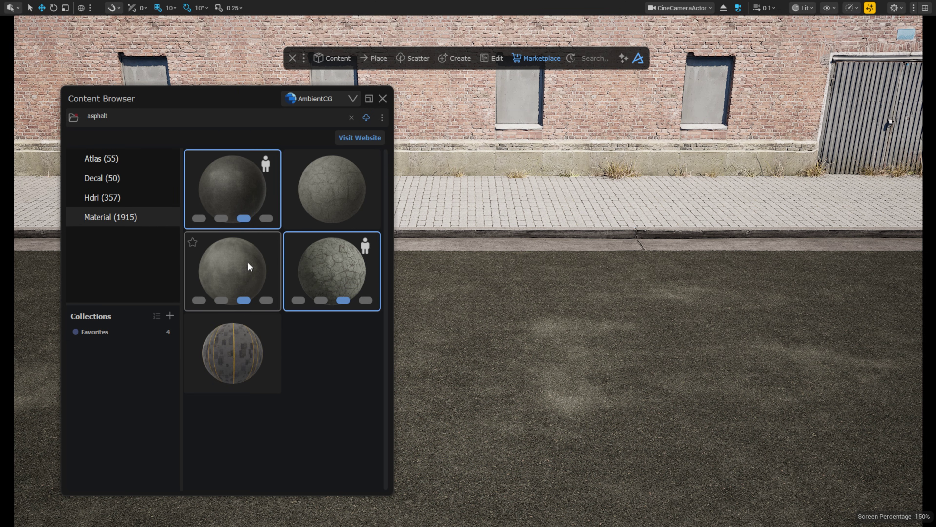
pyautogui.moveTo(237, 265); pyautogui.dragTo(474, 291)
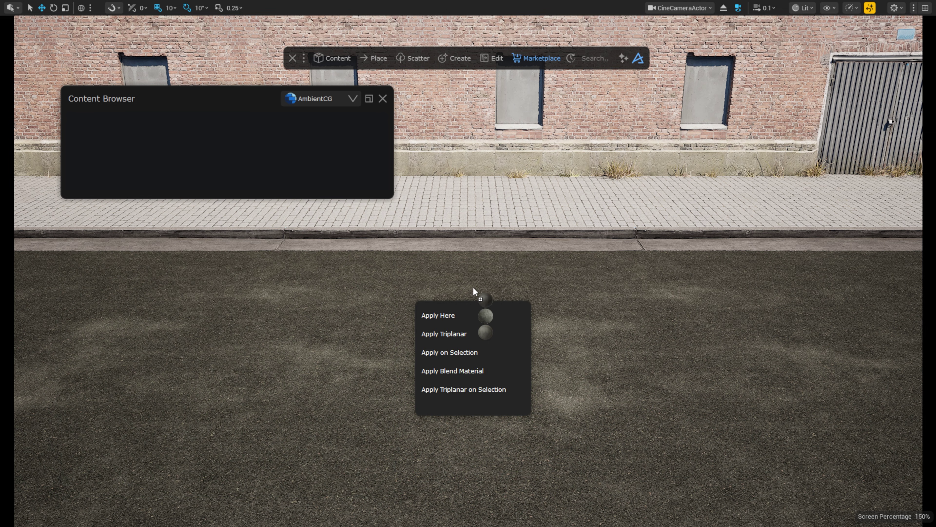
pyautogui.click(467, 371)
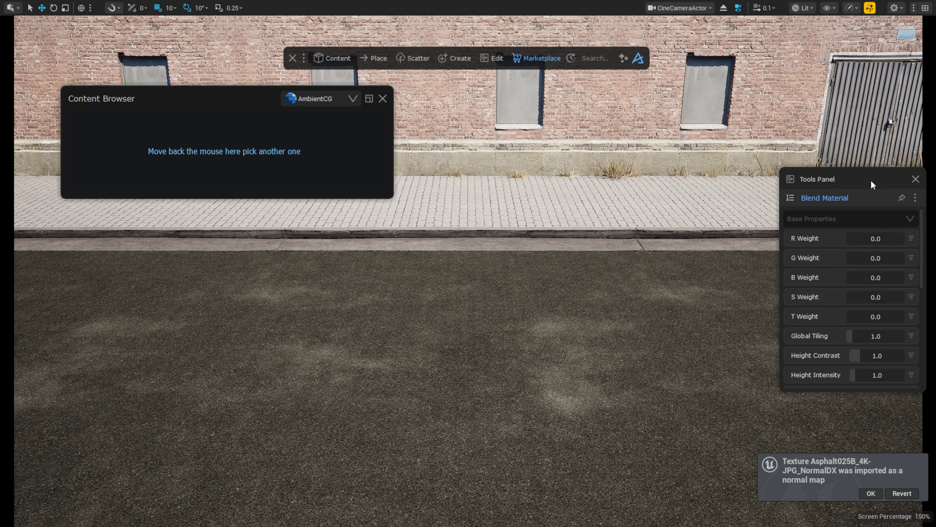
# Step: Set the road blend material's R Weight to 0.51, G Weight to 0.53 and S Weight to 0.09
pyautogui.moveTo(871, 180); pyautogui.dragTo(713, 176)
pyautogui.moveTo(713, 232)
pyautogui.mouseDown()
pyautogui.moveTo(721, 255)
pyautogui.moveTo(721, 232)
pyautogui.mouseUp()
pyautogui.moveTo(706, 275)
pyautogui.mouseDown()
pyautogui.moveTo(718, 275)
pyautogui.moveTo(688, 274)
pyautogui.mouseUp()
pyautogui.moveTo(696, 293)
pyautogui.mouseDown()
pyautogui.moveTo(706, 294)
pyautogui.moveTo(696, 290)
pyautogui.mouseUp()
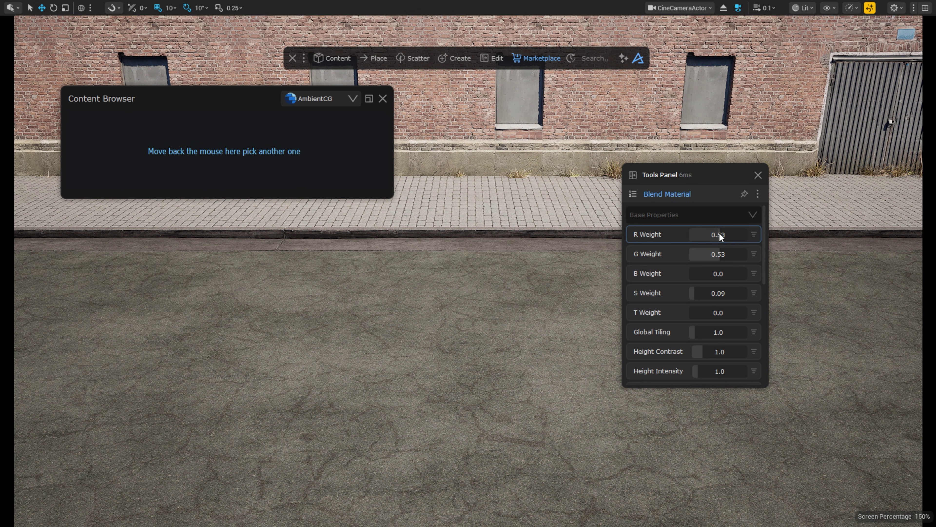
pyautogui.moveTo(720, 232); pyautogui.dragTo(720, 255)
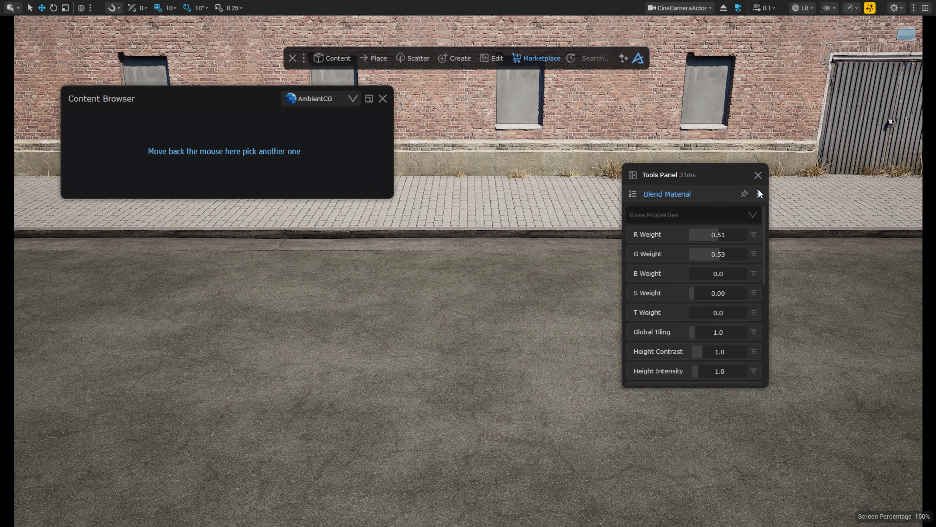
pyautogui.click(758, 174)
# Step: Place the white road-line decal from AmbientCG on the asphalt, align it with the street and duplicate it along the road
pyautogui.moveTo(148, 199)
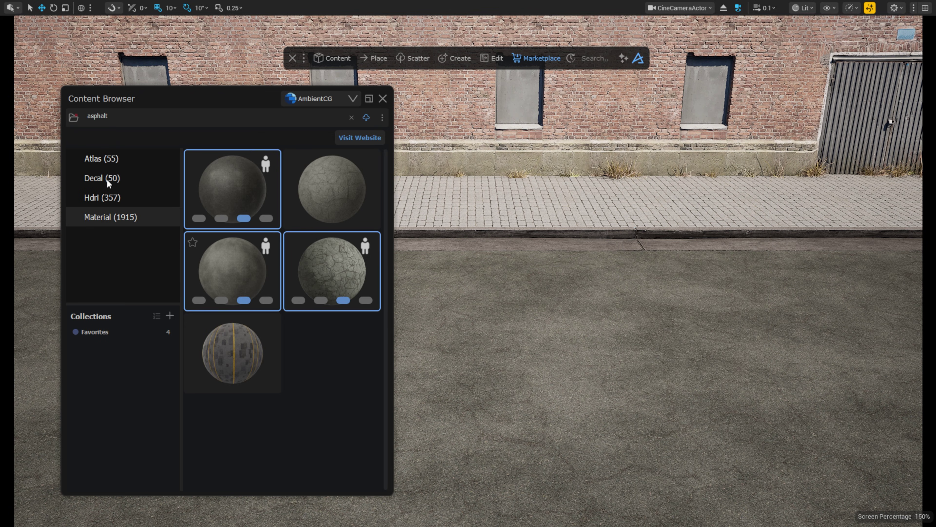
pyautogui.click(352, 117)
pyautogui.click(111, 179)
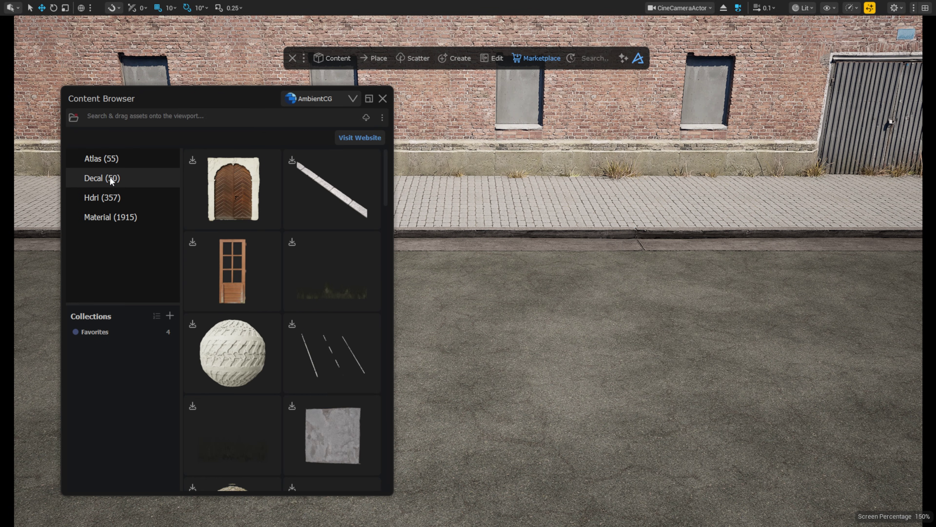
pyautogui.moveTo(345, 359); pyautogui.dragTo(433, 345)
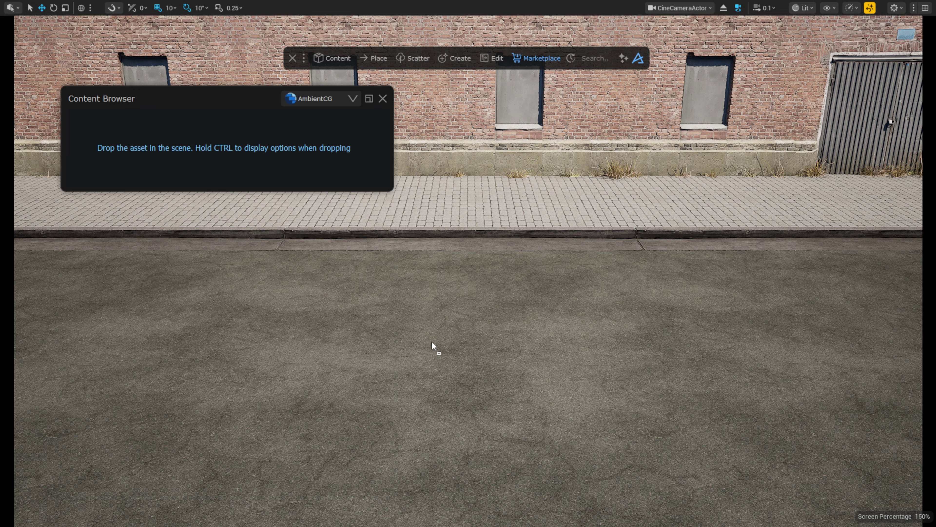
pyautogui.moveTo(497, 331); pyautogui.dragTo(444, 317)
pyautogui.press('e')
pyautogui.press('w')
pyautogui.moveTo(500, 300); pyautogui.dragTo(498, 372)
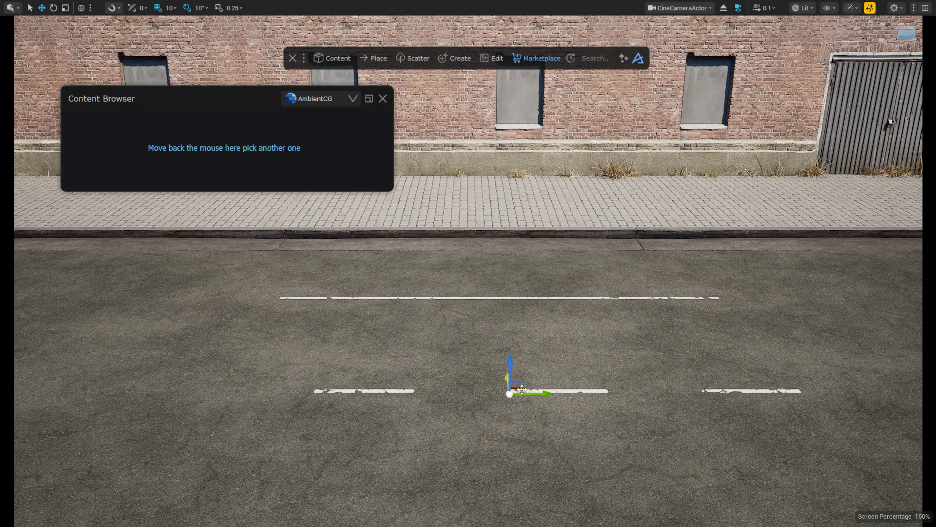
pyautogui.moveTo(542, 393); pyautogui.dragTo(723, 404)
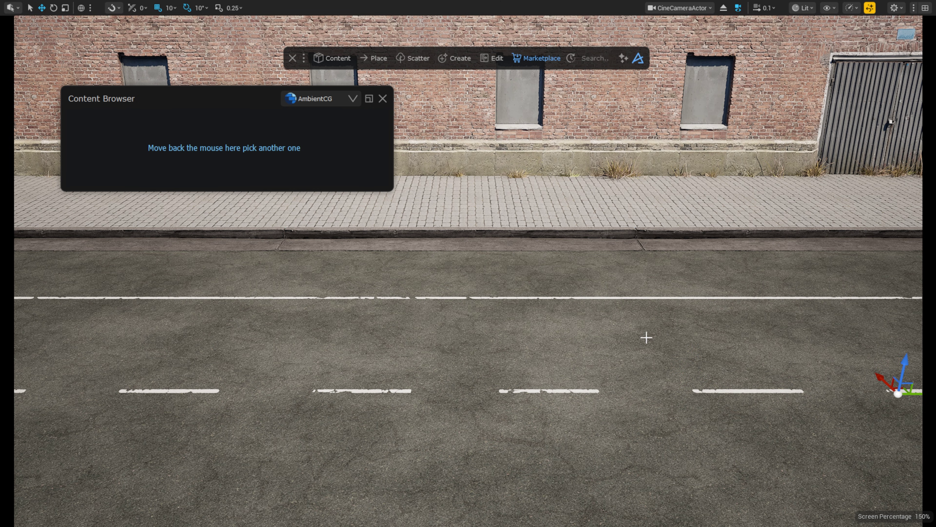
# Step: Place the streaky leak decal from AmbientCG on the brick wall between the windows
pyautogui.moveTo(280, 297)
pyautogui.moveTo(274, 280); pyautogui.dragTo(804, 288)
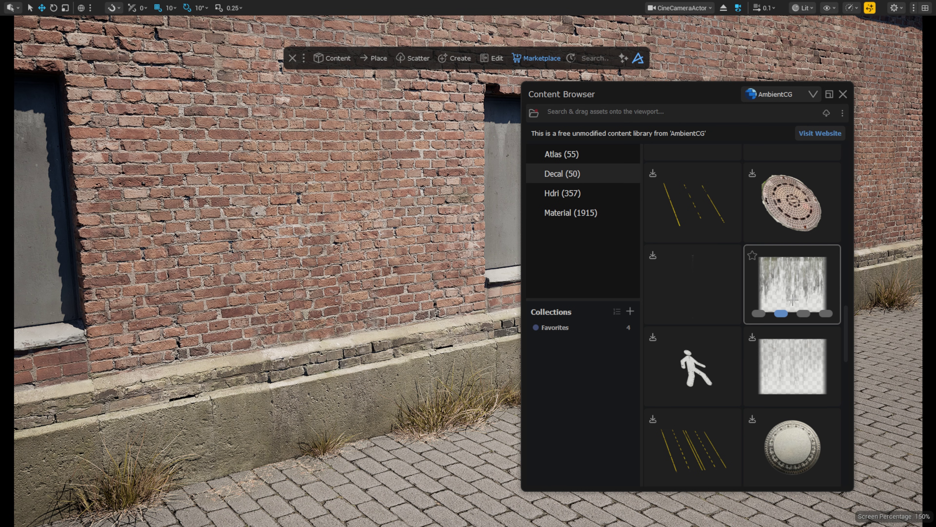
pyautogui.moveTo(803, 293); pyautogui.dragTo(246, 193)
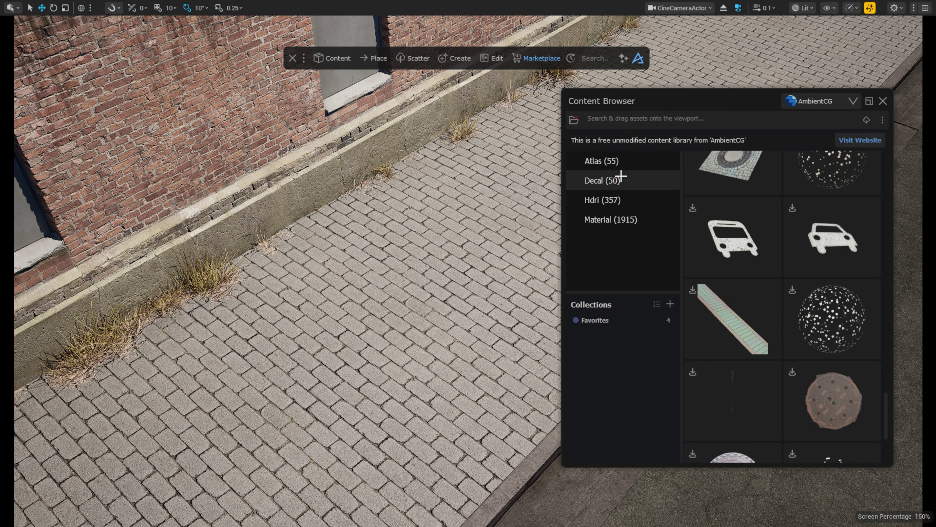
# Step: Scatter the yellow-brown leaf atlas from AmbientCG over the paved sidewalk surface
pyautogui.scroll(-1, 828, 288)
pyautogui.scroll(2, 819, 279)
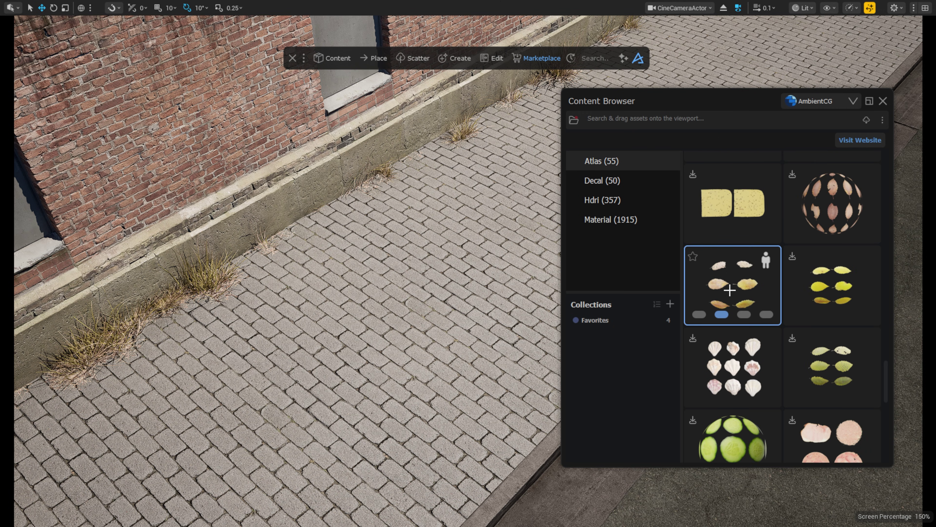
pyautogui.moveTo(728, 292); pyautogui.dragTo(433, 244)
pyautogui.click(435, 326)
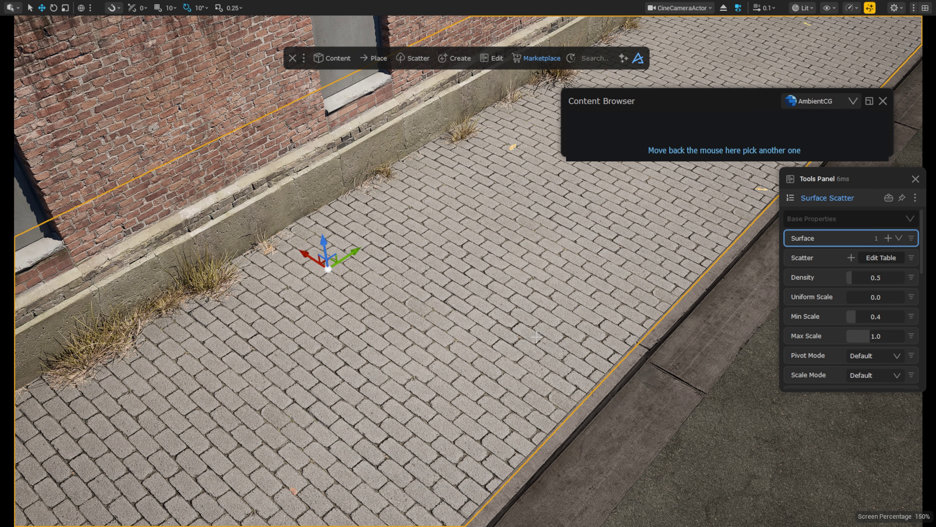
# Step: Set the leaf scatter's density to 2.17, minimum scale to 1.02 and maximum scale to 1.62
pyautogui.moveTo(857, 183); pyautogui.dragTo(671, 207)
pyautogui.moveTo(683, 308); pyautogui.dragTo(685, 307)
pyautogui.moveTo(686, 361)
pyautogui.mouseDown()
pyautogui.moveTo(681, 340)
pyautogui.moveTo(696, 360)
pyautogui.mouseUp()
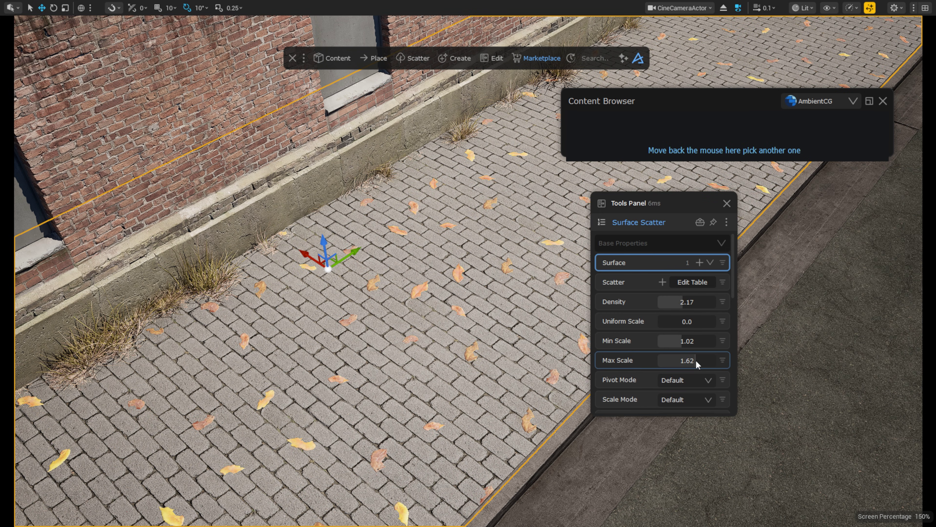
# Step: Adjust the leaf scatter's noise mask breakup to thin the leaves into irregular patches
pyautogui.scroll(-2, 657, 311)
pyautogui.scroll(-3, 657, 312)
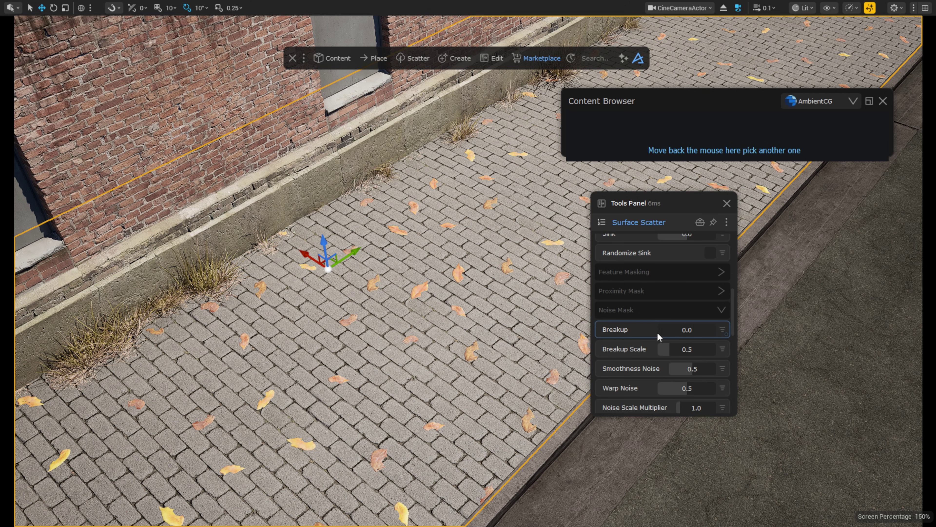
pyautogui.moveTo(674, 346)
pyautogui.mouseDown()
pyautogui.moveTo(665, 352)
pyautogui.moveTo(674, 349)
pyautogui.mouseUp()
pyautogui.scroll(5, 671, 337)
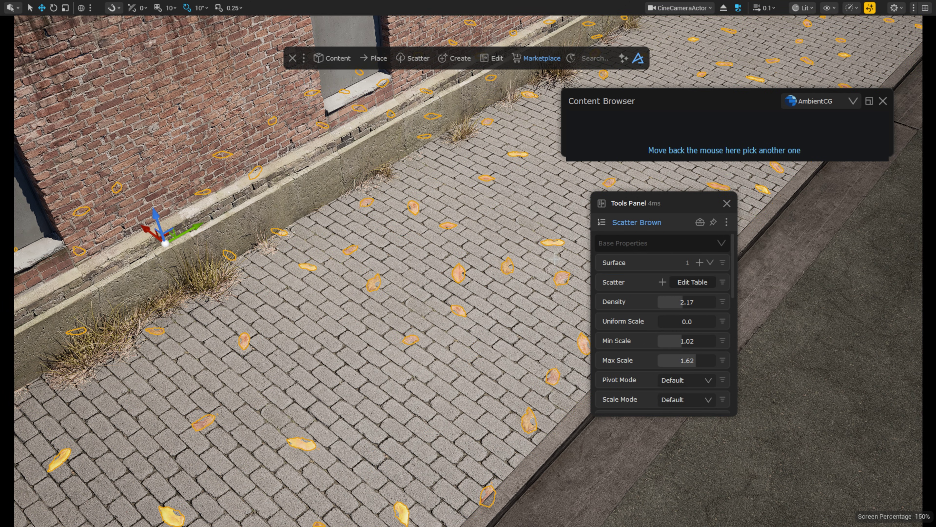
pyautogui.click(602, 223)
pyautogui.click(602, 269)
pyautogui.moveTo(709, 267); pyautogui.dragTo(663, 275)
pyautogui.click(513, 200)
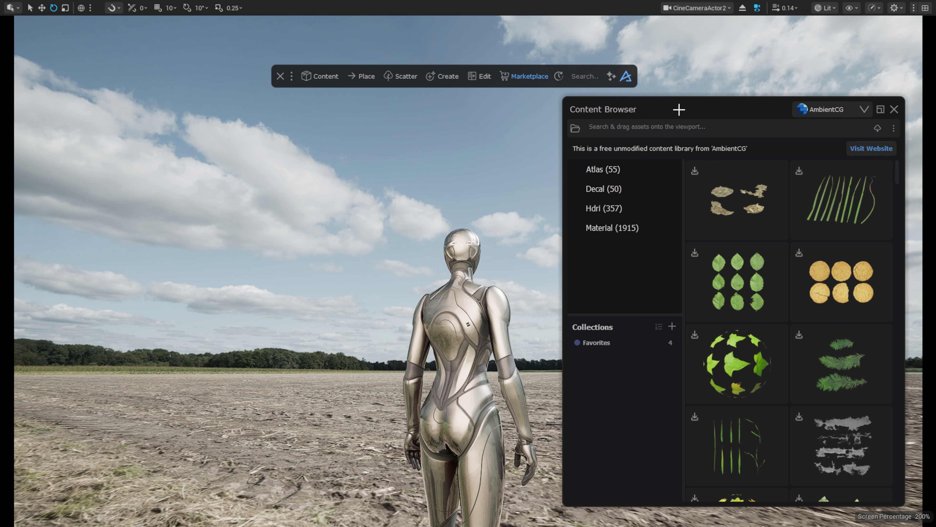
# Step: Try the pinkish dusk field HDRI and then a blue-sky green field HDRI from AmbientCG as the scene's sky
pyautogui.click(623, 209)
pyautogui.scroll(-5, 759, 245)
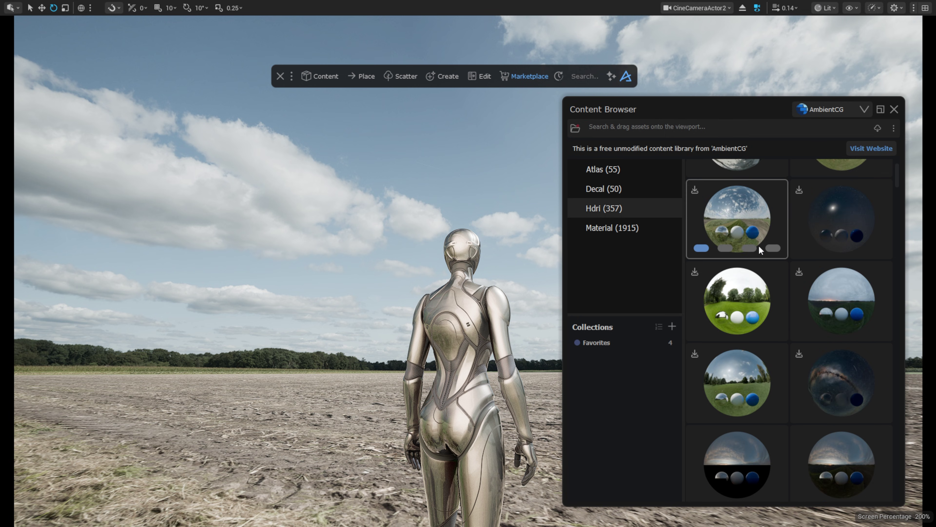
pyautogui.scroll(-5, 747, 258)
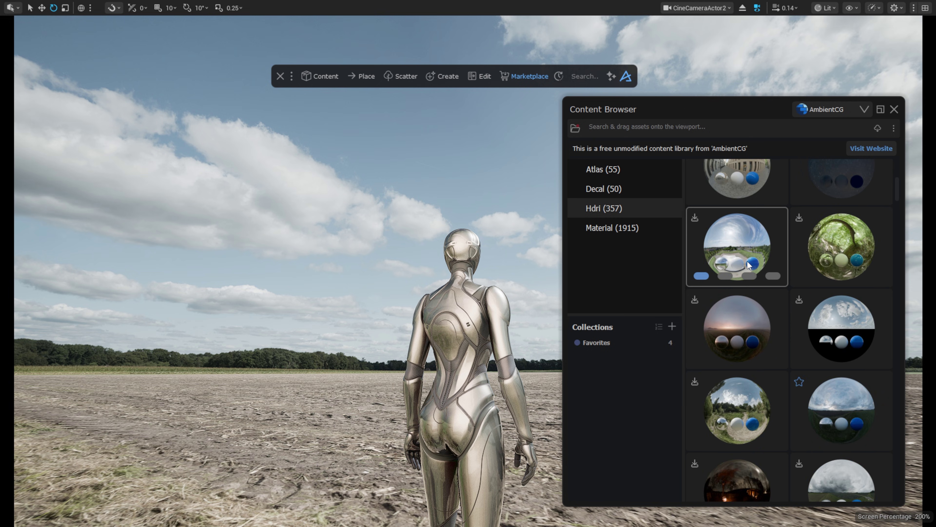
pyautogui.moveTo(748, 357); pyautogui.dragTo(296, 187)
pyautogui.scroll(-5, 726, 255)
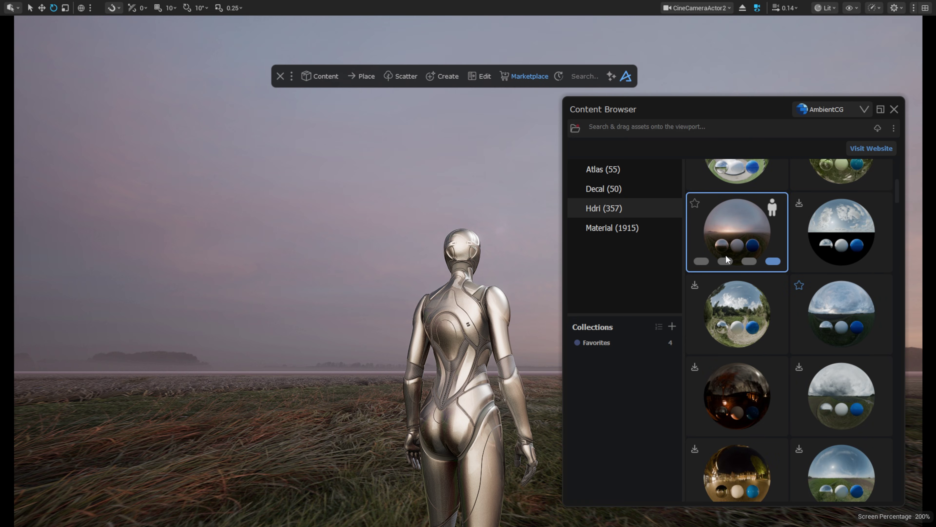
pyautogui.moveTo(878, 315); pyautogui.dragTo(257, 209)
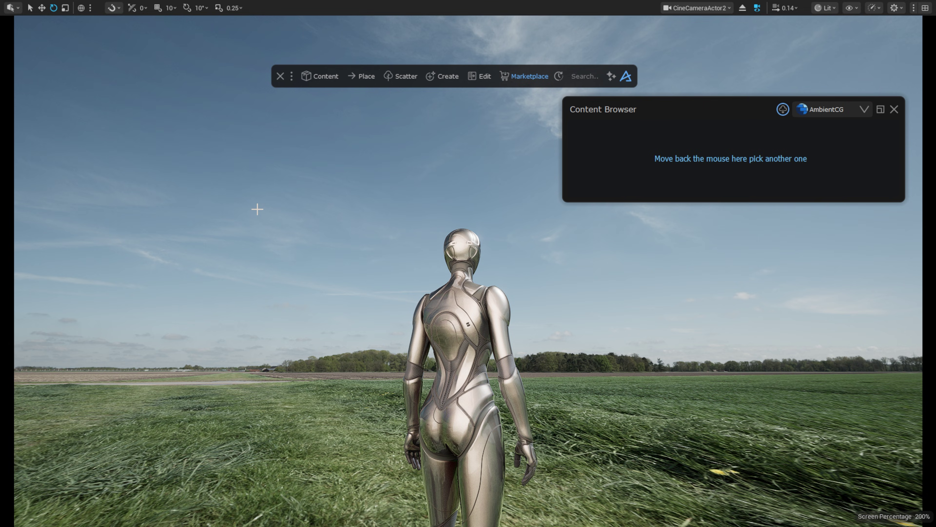
# Step: Replace the sky with the bright cloudy grass-field HDRI from AmbientCG and close the asset browser
pyautogui.moveTo(787, 207)
pyautogui.scroll(-3, 787, 207)
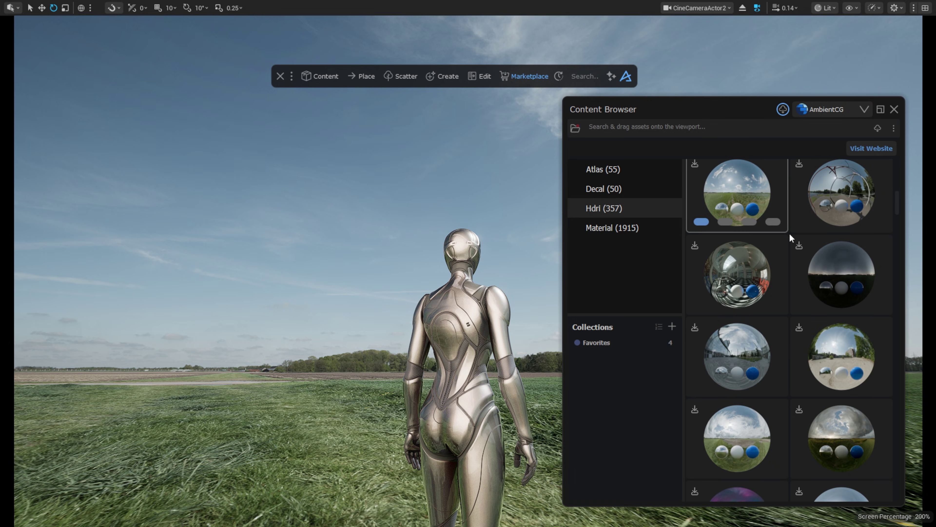
pyautogui.scroll(-1, 767, 383)
pyautogui.moveTo(773, 421); pyautogui.dragTo(251, 226)
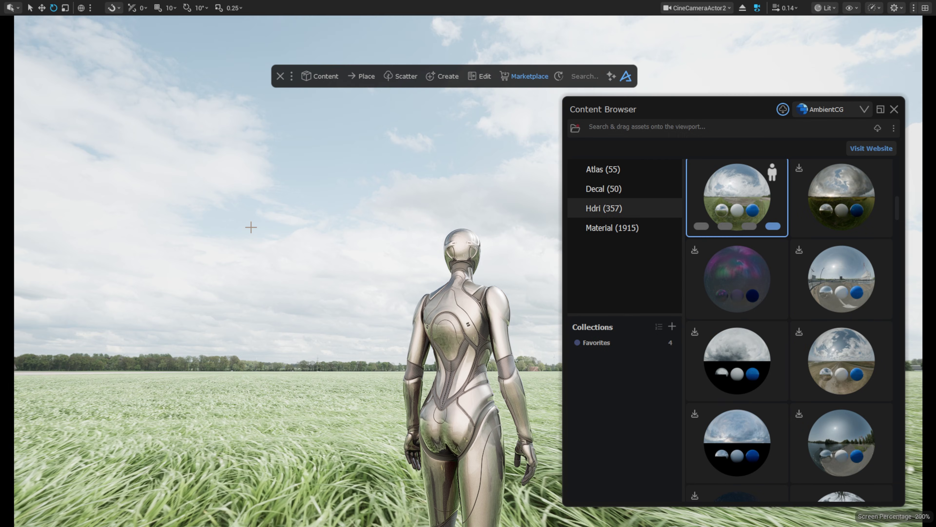
pyautogui.click(895, 107)
pyautogui.keyDown('alt'); pyautogui.moveTo(774, 206); pyautogui.dragTo(545, 230); pyautogui.keyUp('alt')
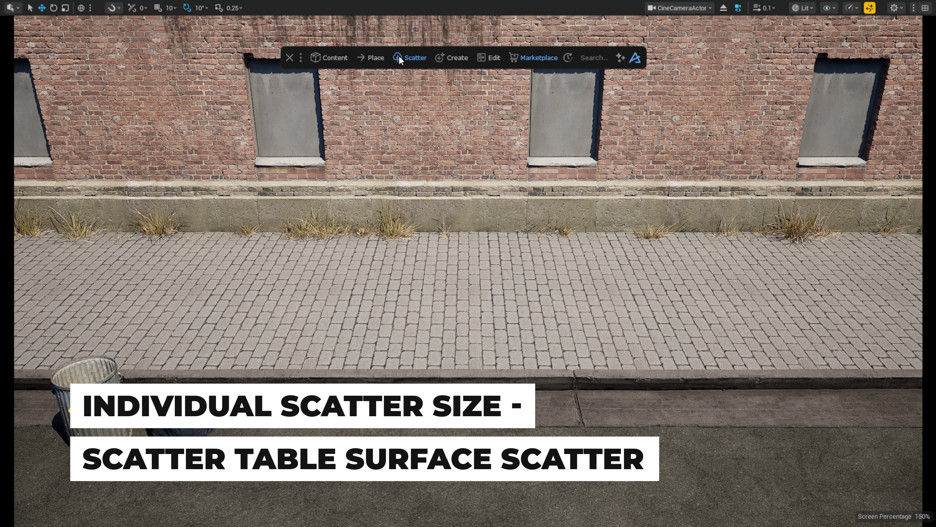
# Step: Create a Surface Scatter of the black garbage bag over the paved sidewalk with density 0.68 and minimum scale 1.06
pyautogui.click(410, 57)
pyautogui.click(400, 87)
pyautogui.moveTo(866, 181); pyautogui.dragTo(651, 148)
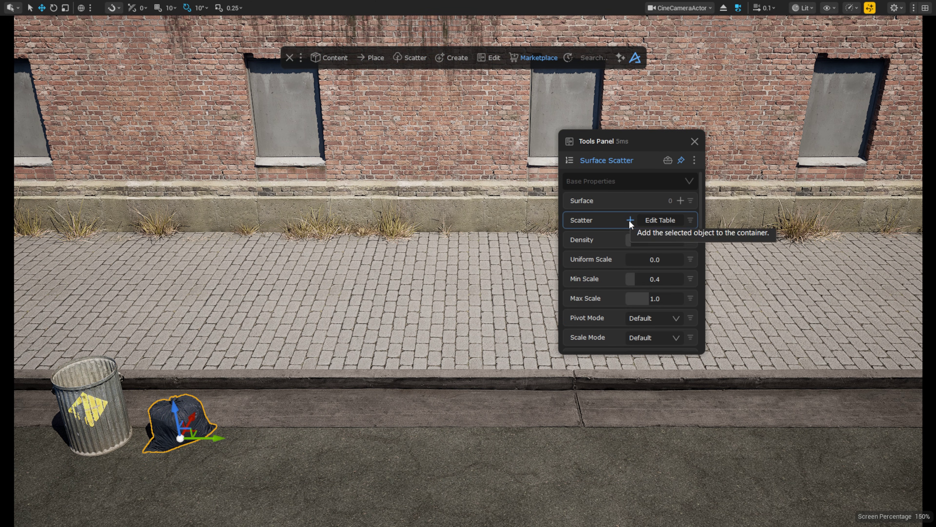
pyautogui.click(446, 287)
pyautogui.click(681, 200)
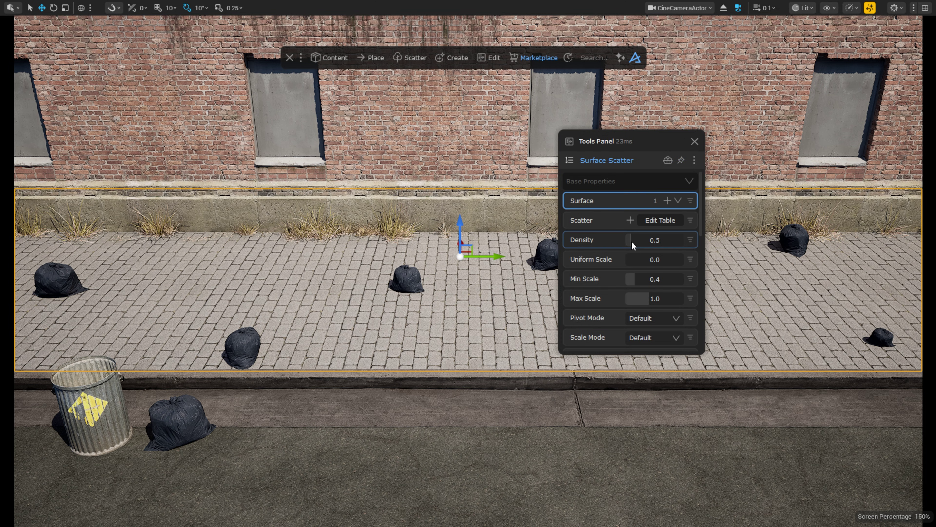
pyautogui.moveTo(631, 241); pyautogui.dragTo(634, 241)
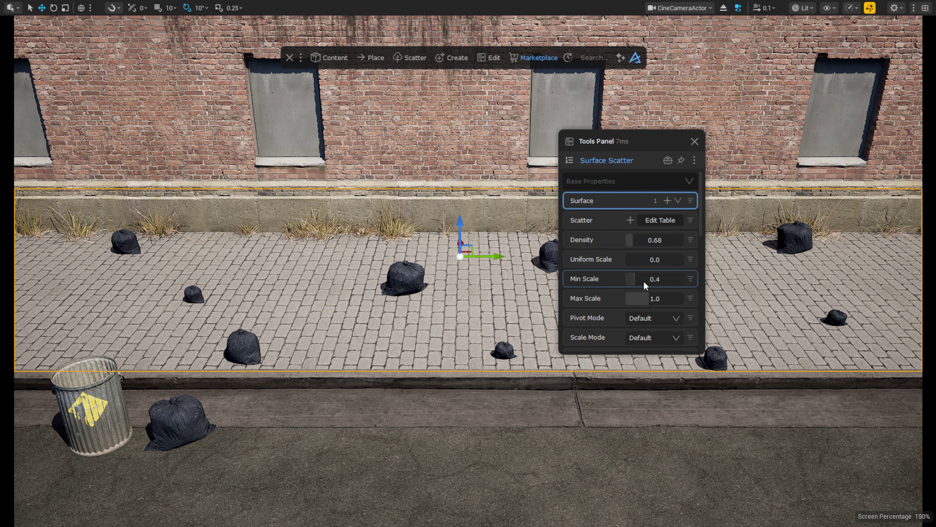
pyautogui.moveTo(638, 281); pyautogui.dragTo(653, 287)
# Step: Add the metal trash can as a second entry in the surface scatter's table
pyautogui.click(657, 220)
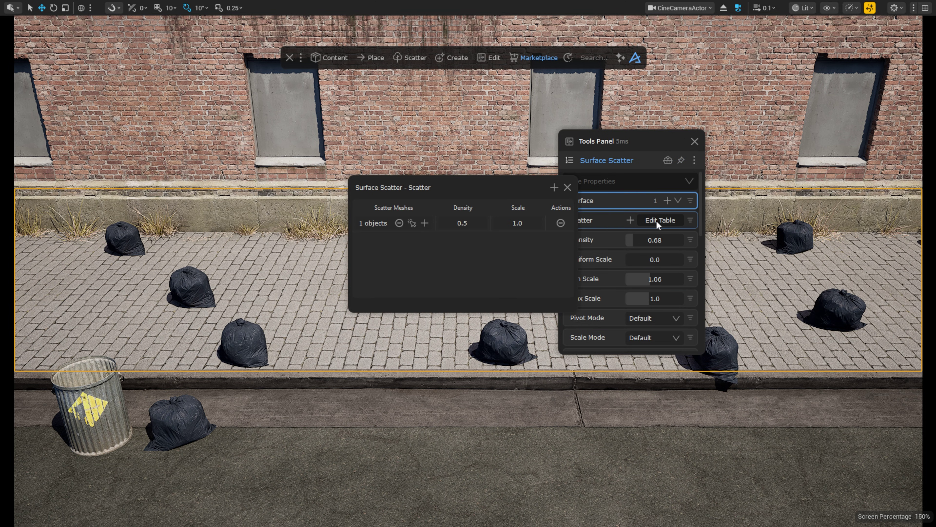
pyautogui.click(554, 187)
pyautogui.click(96, 399)
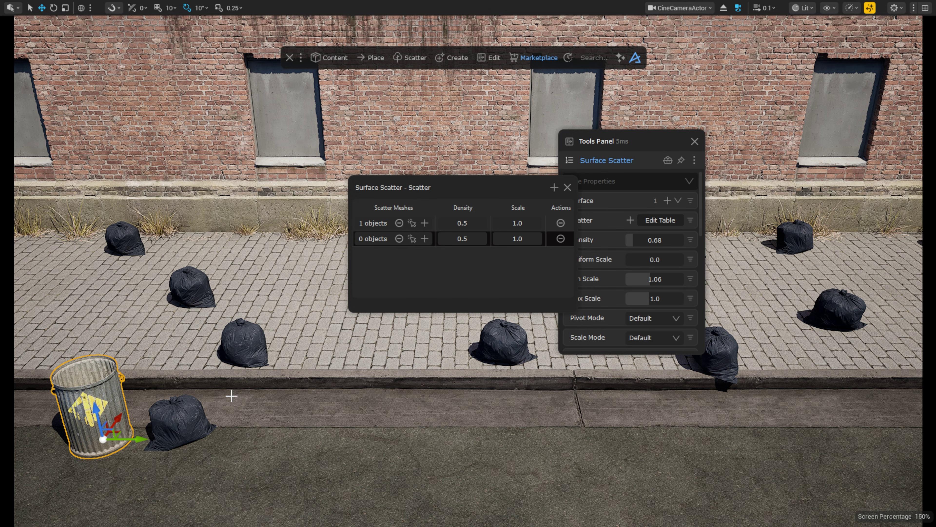
pyautogui.click(424, 238)
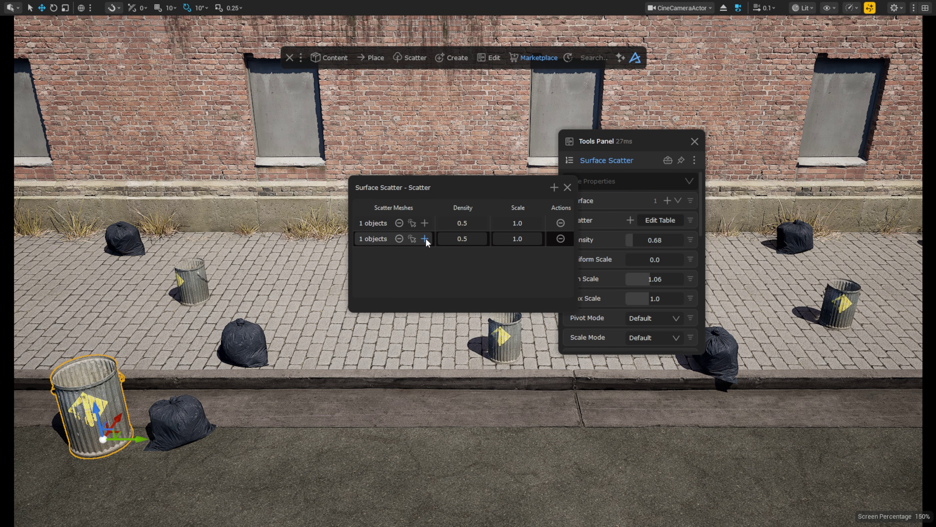
# Step: In the scatter table, set the trash can's scale to 2.0 and the garbage bag's scale to 0.5
pyautogui.click(694, 141)
pyautogui.moveTo(508, 200); pyautogui.dragTo(784, 124)
pyautogui.doubleClick(796, 164)
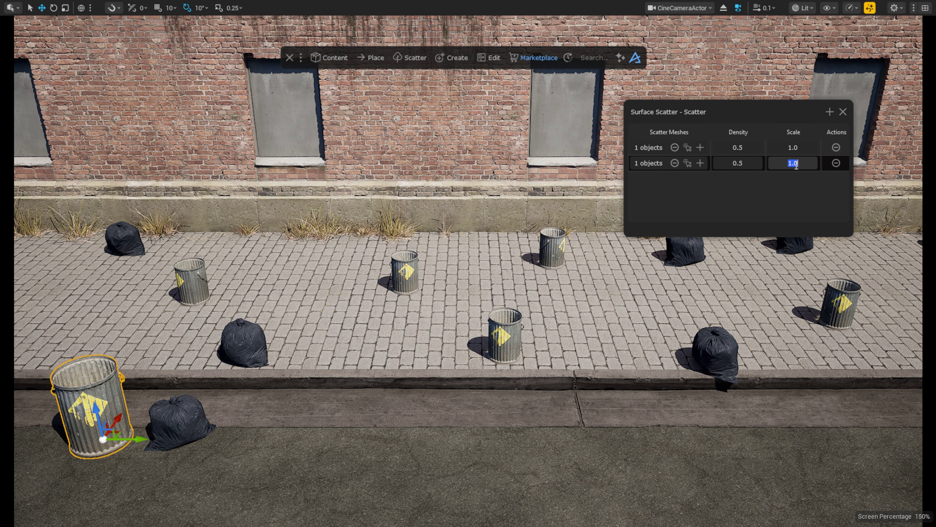
pyautogui.write('2.0')
pyautogui.doubleClick(806, 148)
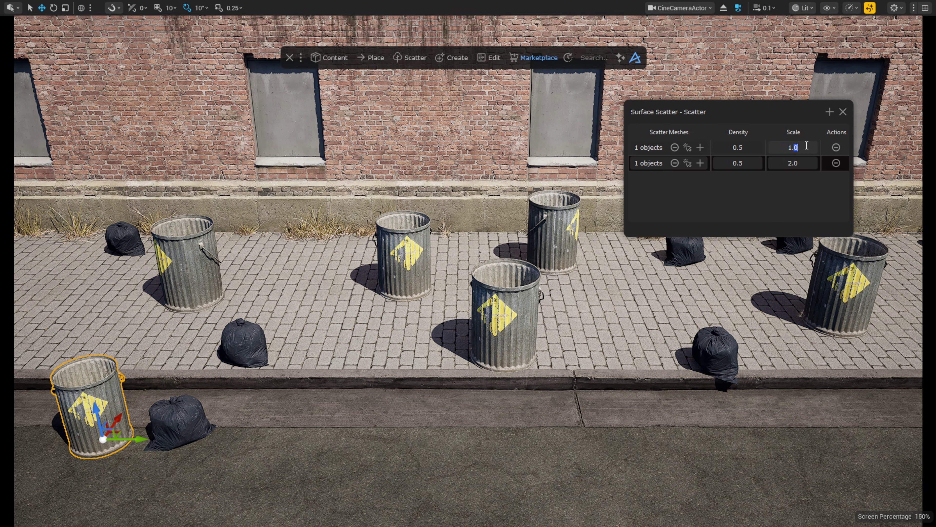
pyautogui.write('0.5')
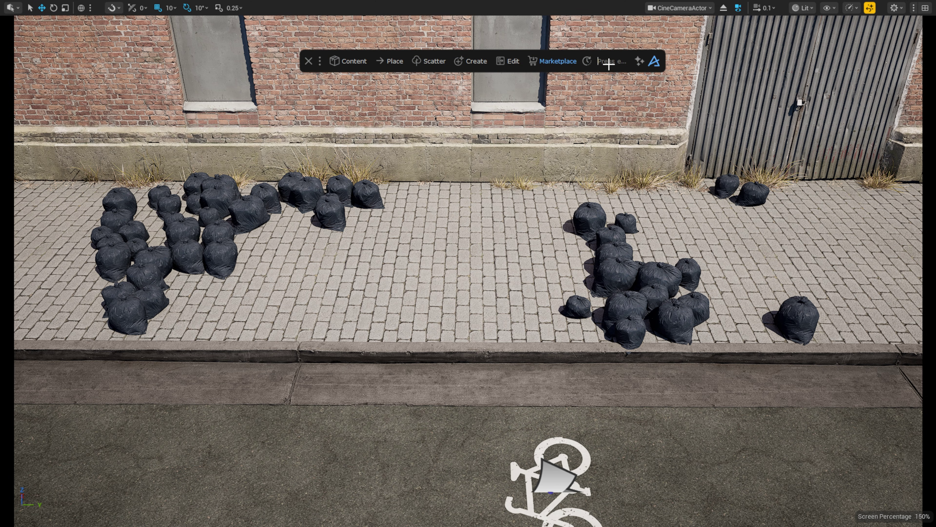
# Step: Start the Mesh Convex Hull tool and assign the scattered garbage bags as its input mesh
pyautogui.write('hull')
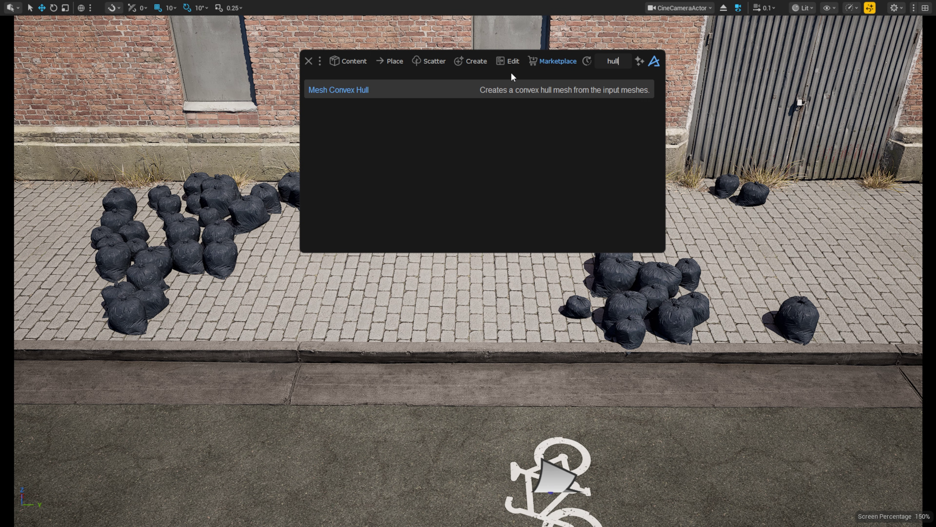
pyautogui.click(458, 91)
pyautogui.moveTo(886, 190); pyautogui.dragTo(520, 176)
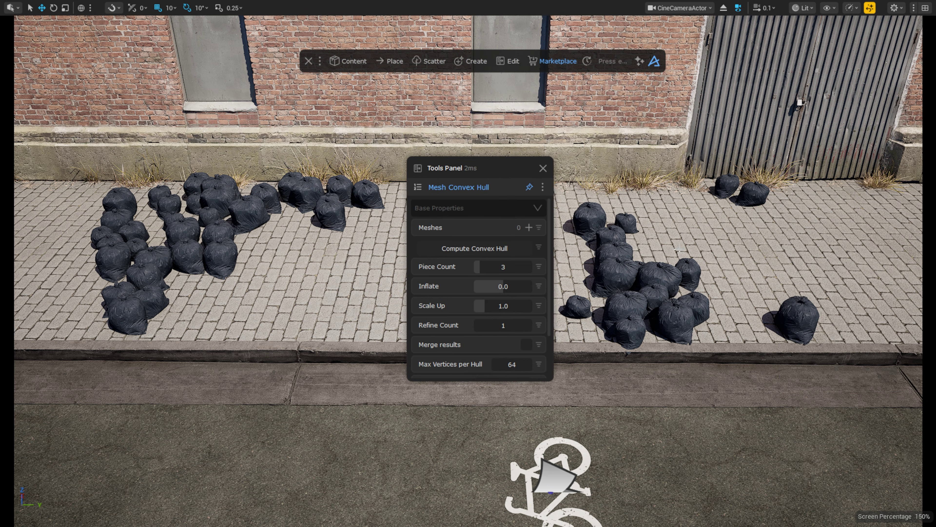
pyautogui.click(596, 236)
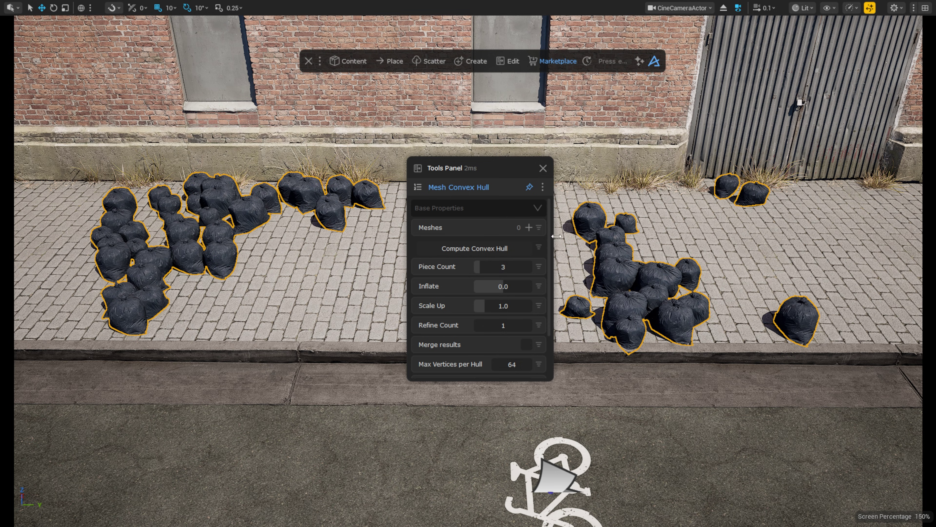
pyautogui.click(529, 227)
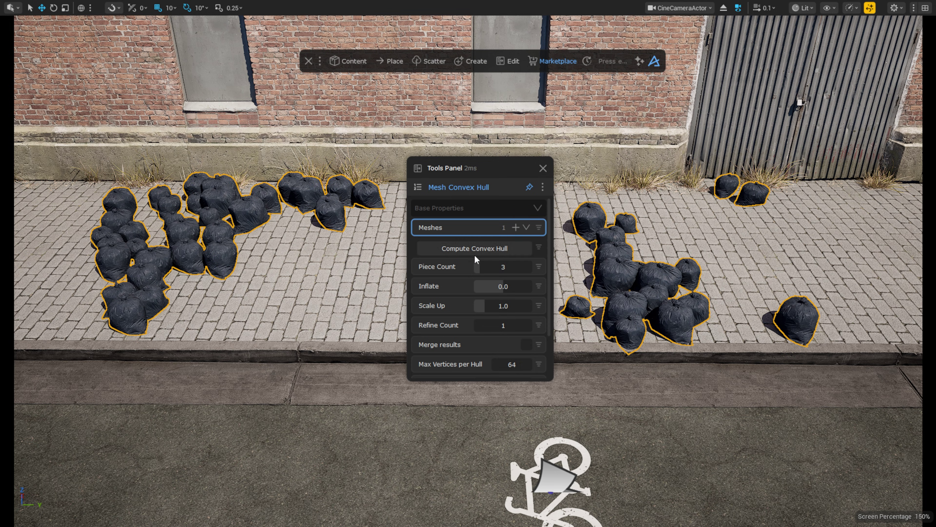
# Step: Compute the garbage bags' convex hull with a piece count of 20 and a scale up of 0.63
pyautogui.click(492, 248)
pyautogui.moveTo(490, 266); pyautogui.dragTo(512, 265)
pyautogui.click(512, 250)
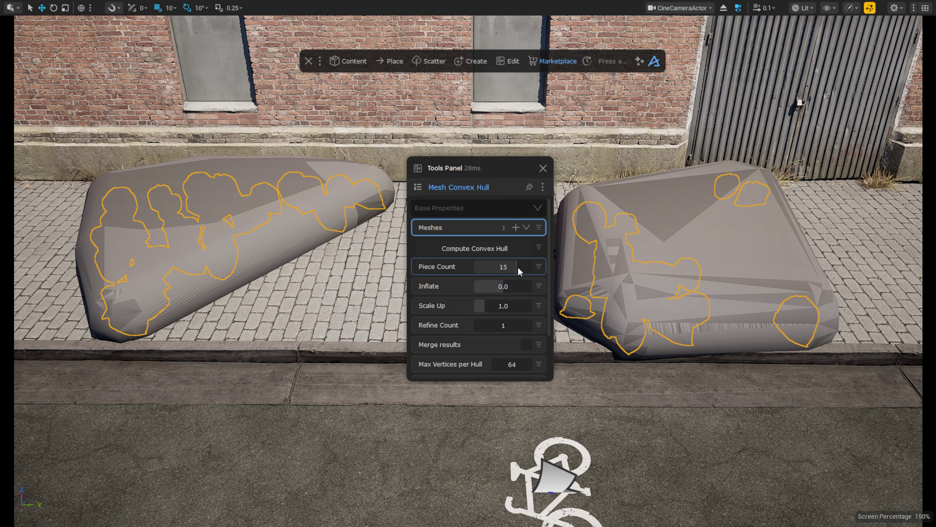
pyautogui.click(522, 251)
pyautogui.moveTo(519, 267); pyautogui.dragTo(480, 280)
pyautogui.click(511, 247)
pyautogui.scroll(-1, 485, 291)
pyautogui.click(480, 220)
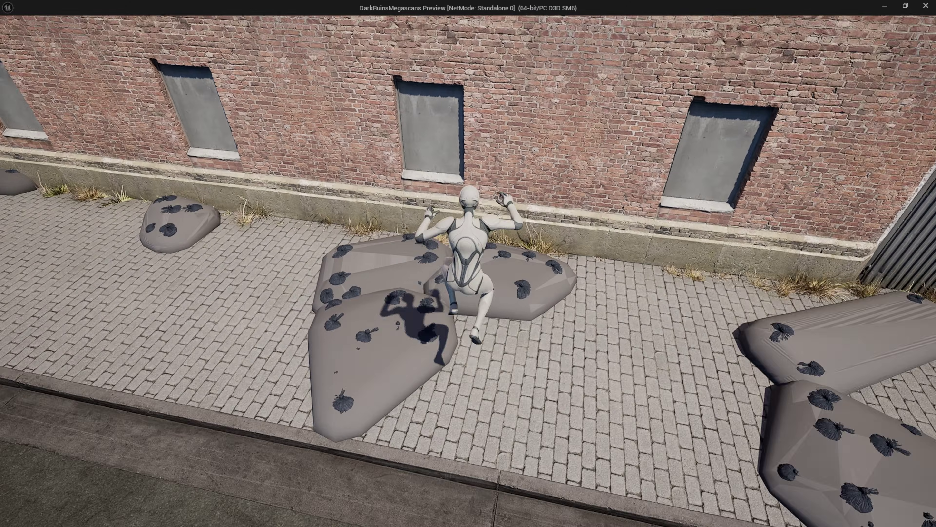
# Step: Walk and jump the character around the convex hulls in the game preview to test their collision
pyautogui.press('w')
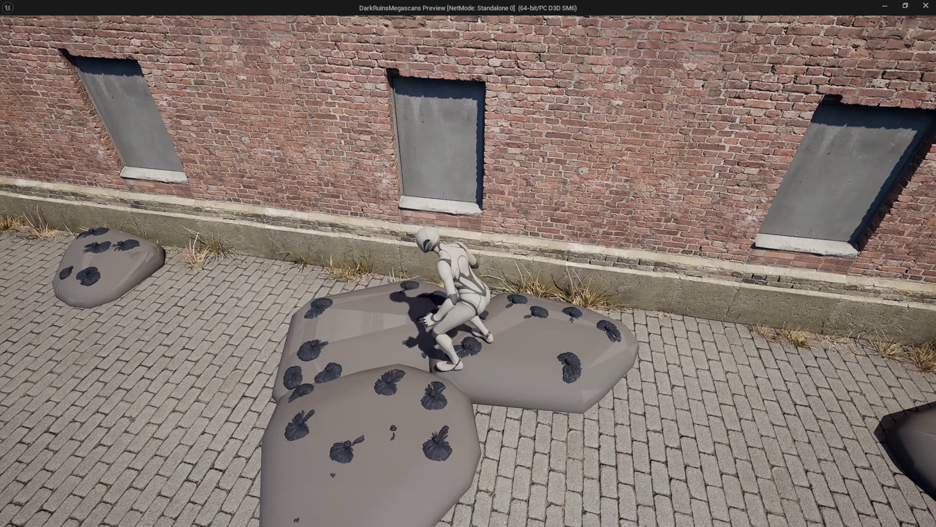
pyautogui.press('a')
pyautogui.press('s')
pyautogui.press('d')
pyautogui.press('w')
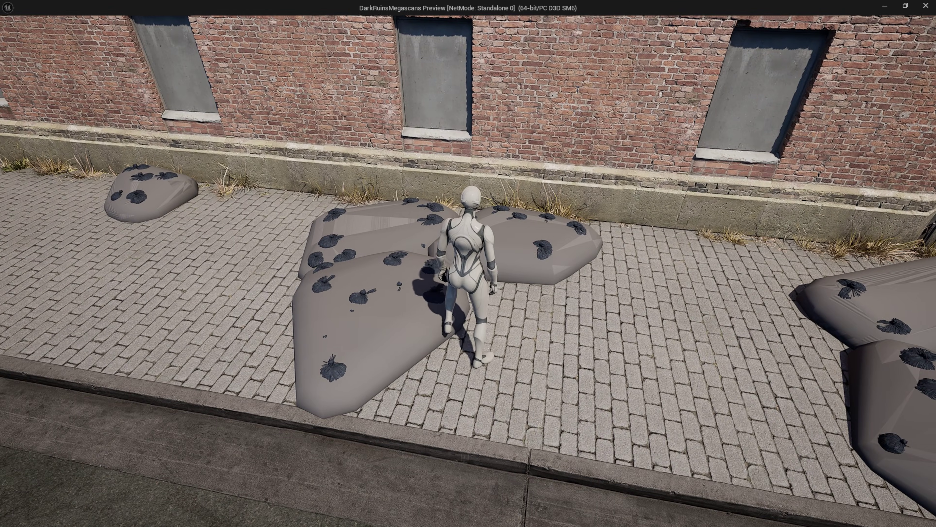
pyautogui.press('w')
pyautogui.press('space')
pyautogui.press('s')
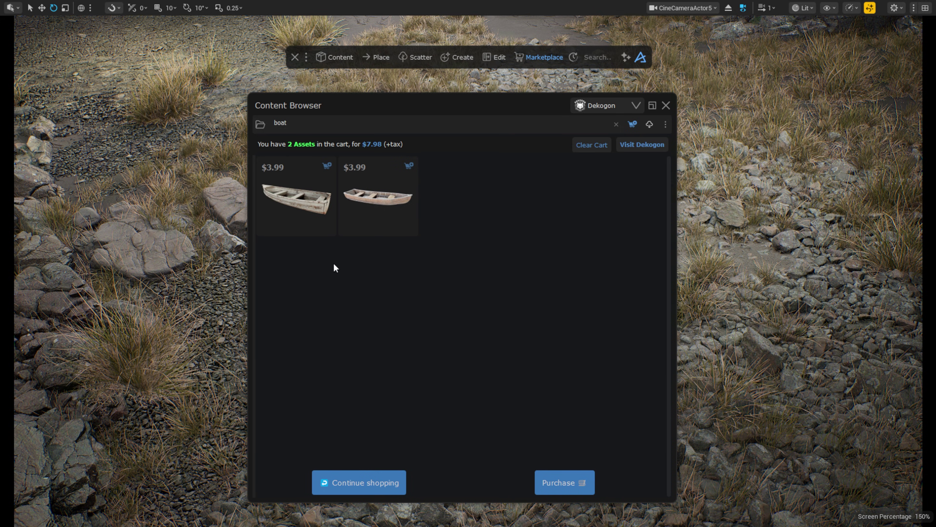
# Step: Start purchasing the two boats in the Dekogon cart with the Educational license tier, remembering the choice for this library
pyautogui.click(550, 483)
pyautogui.click(459, 321)
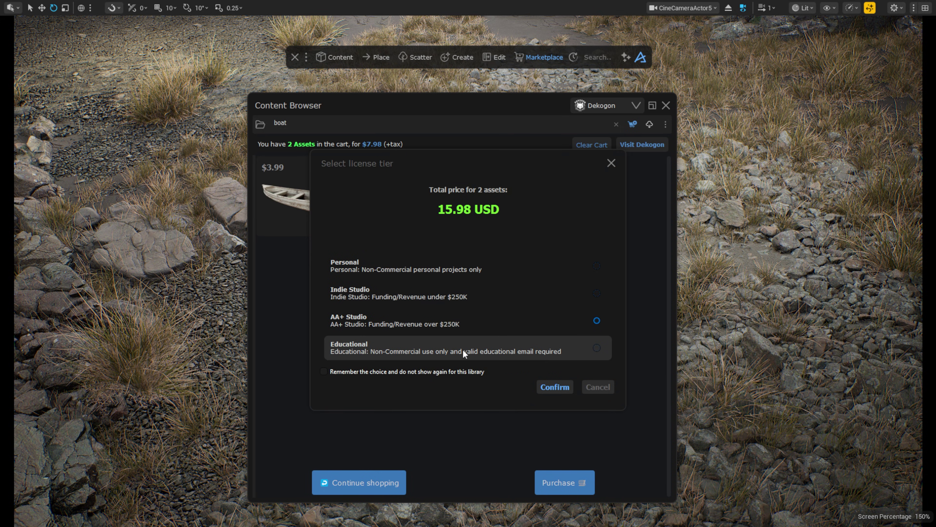
pyautogui.click(463, 351)
pyautogui.click(324, 372)
pyautogui.click(555, 387)
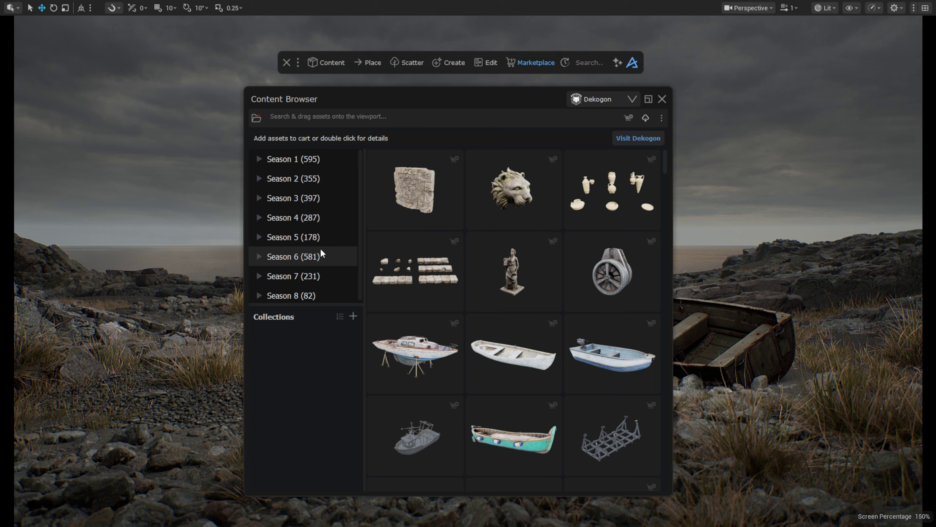
# Step: Examine the Boat asset's details, including its license, mesh count, triangles, texture sizes and tags
pyautogui.rightClick(500, 351)
pyautogui.click(536, 361)
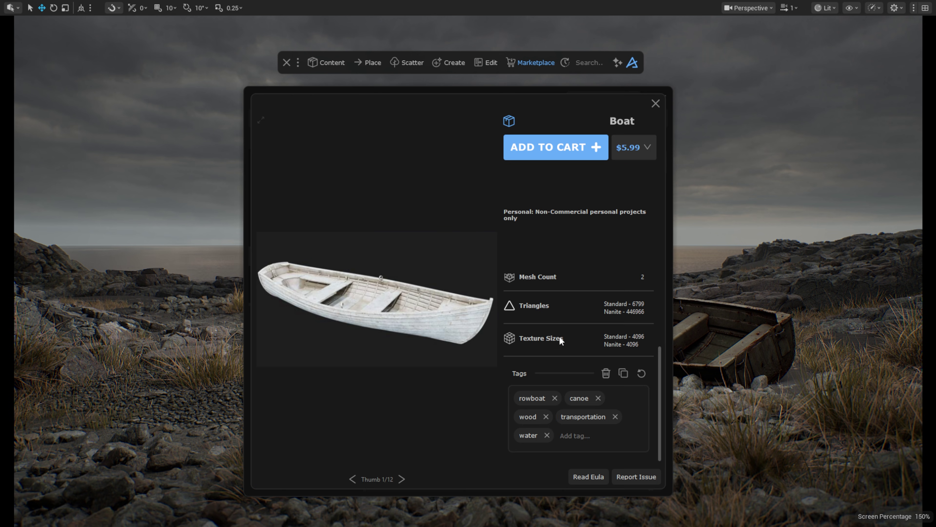
pyautogui.scroll(3, 563, 332)
pyautogui.scroll(-3, 612, 323)
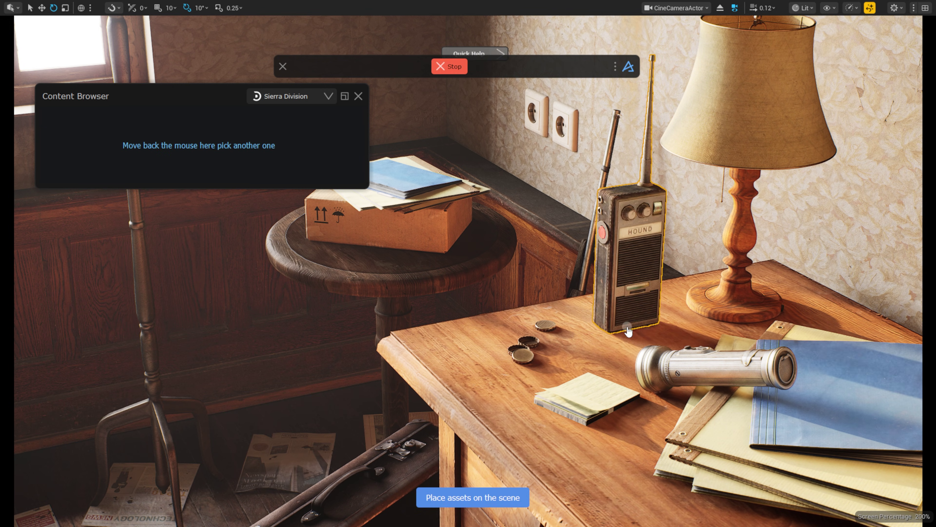
pyautogui.press('e')
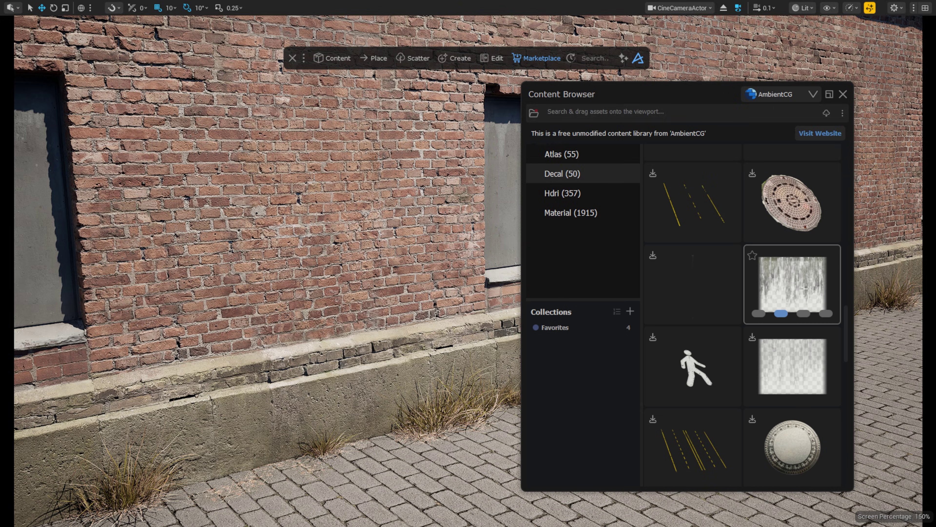
pyautogui.click(782, 313)
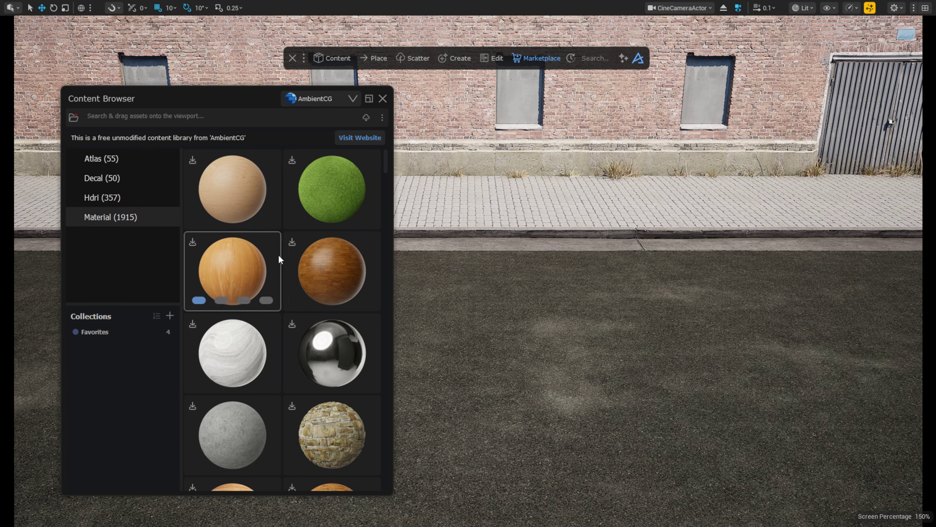
# Step: Browse AmbientCG's material, HDRI, decal and atlas categories
pyautogui.keyDown('ctrl'); pyautogui.scroll(-2, 289, 251); pyautogui.keyUp('ctrl')
pyautogui.click(125, 198)
pyautogui.click(125, 178)
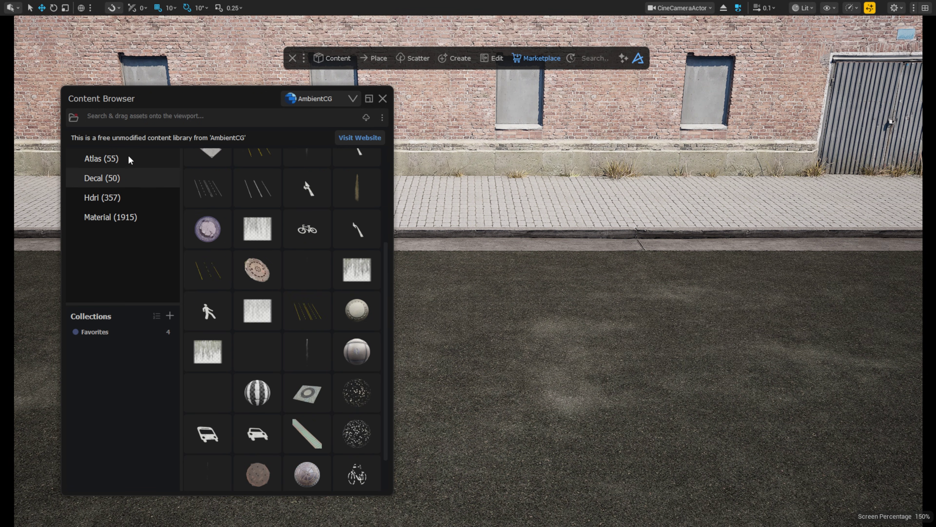
pyautogui.click(128, 157)
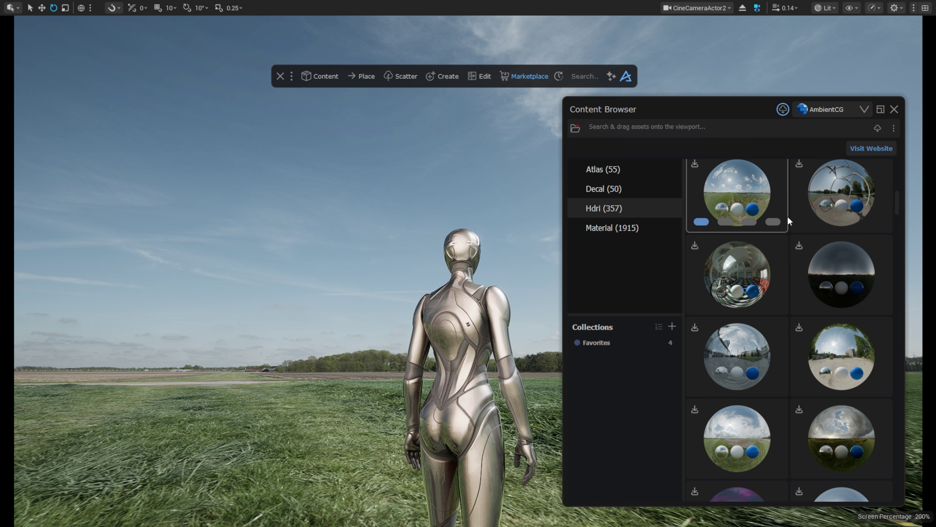
pyautogui.scroll(-2, 789, 220)
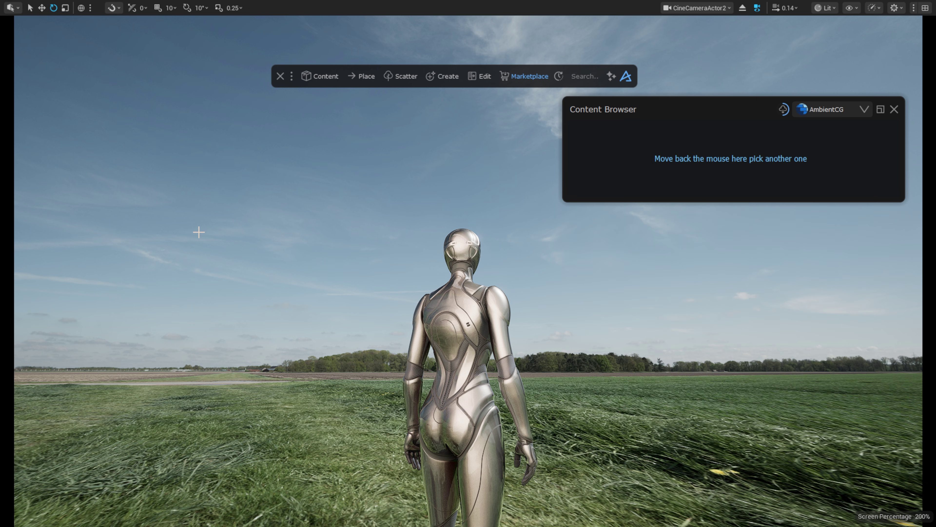